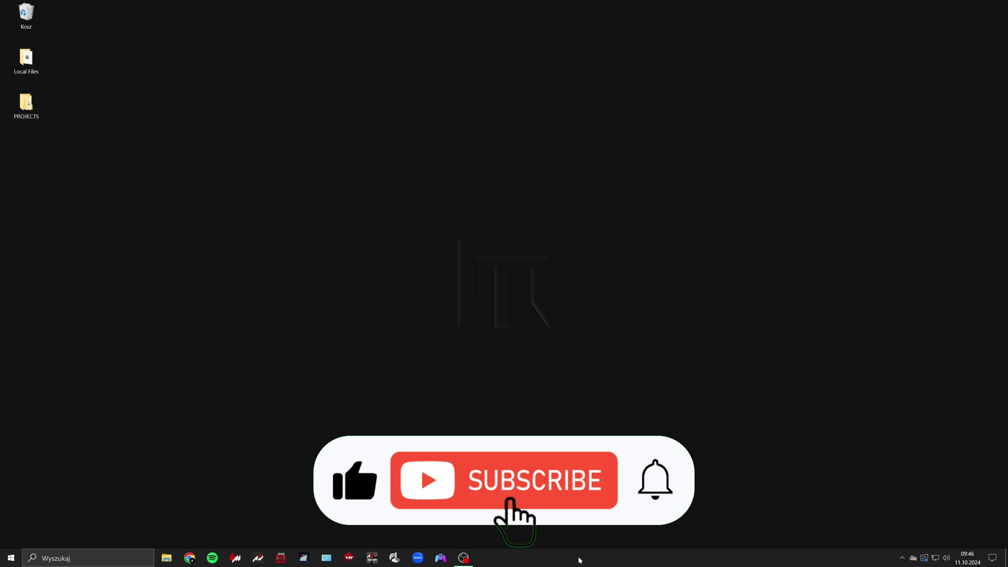
Step: Dock the taskbar along the top edge of the screen and lock it in place
drag(1, 330, 372, 4)
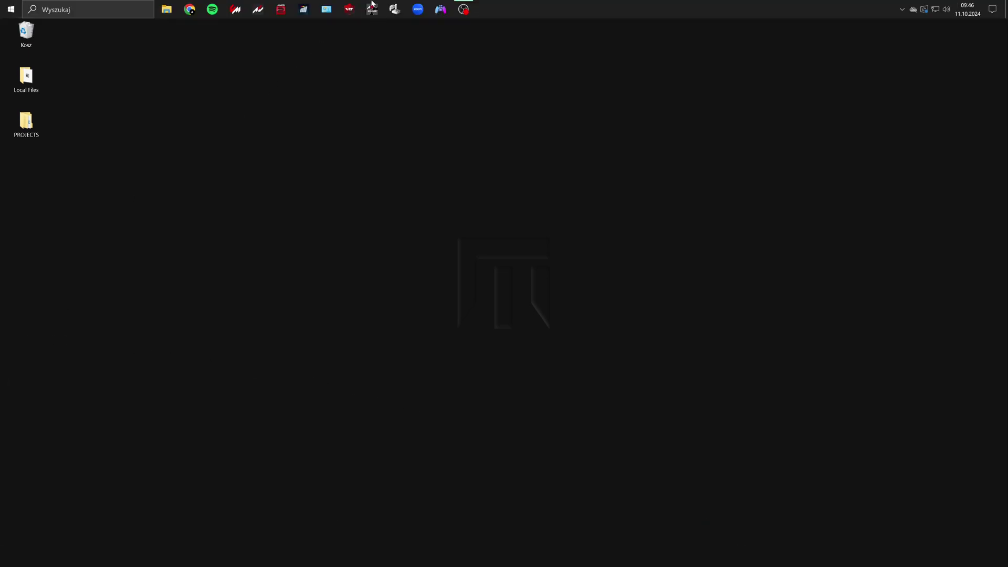
right_click(537, 11)
click(561, 238)
right_click(439, 228)
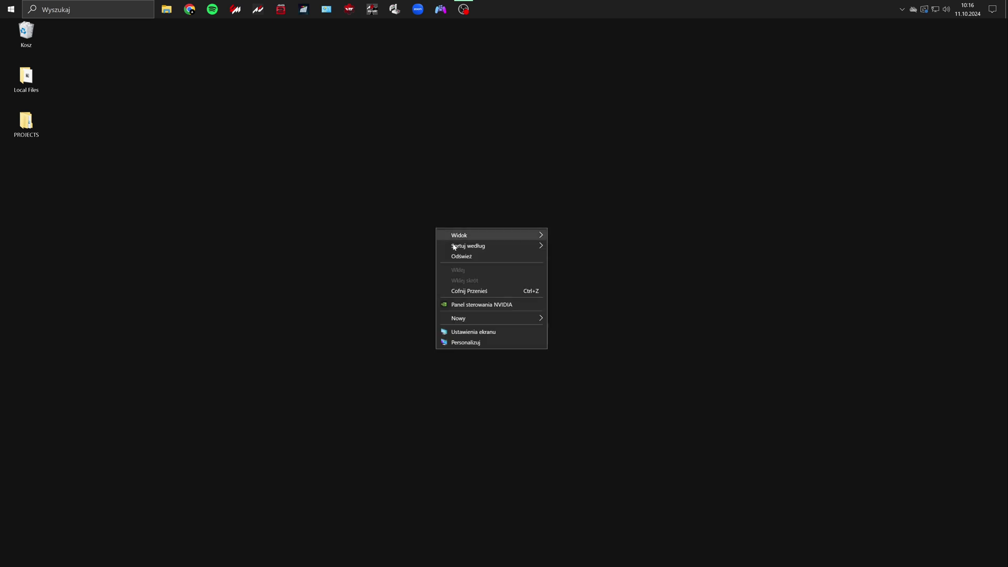
Step: Go to Personalization > Colors and pick the dark grey Burza accent swatch
click(459, 345)
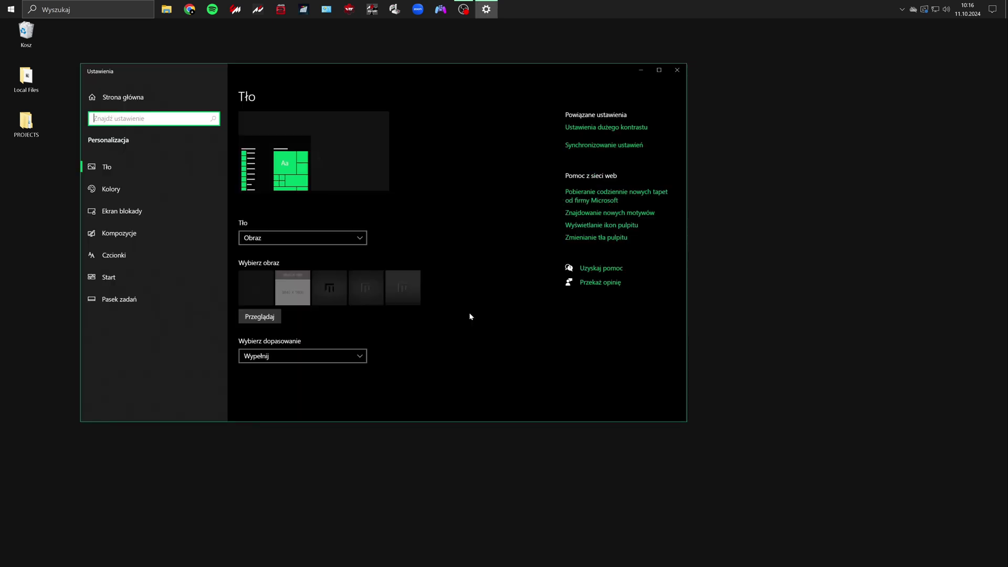
click(125, 189)
scroll(333, 292, down, 5)
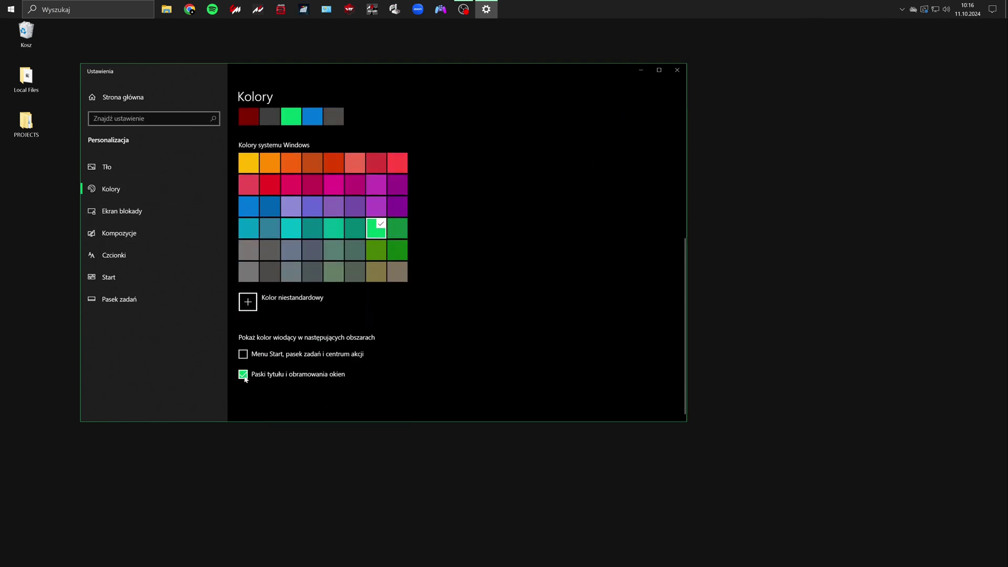
scroll(303, 311, up, 1)
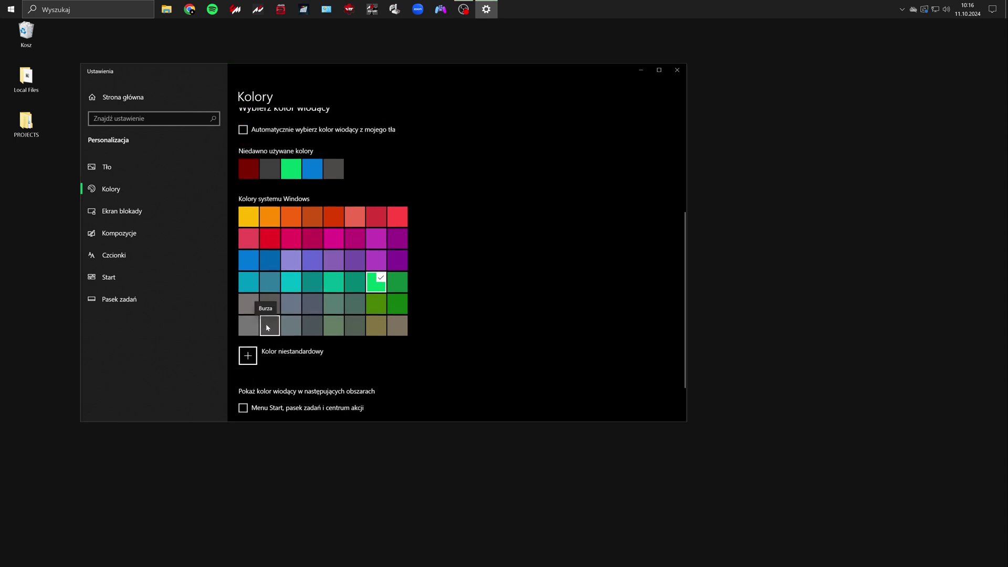
scroll(333, 324, up, 4)
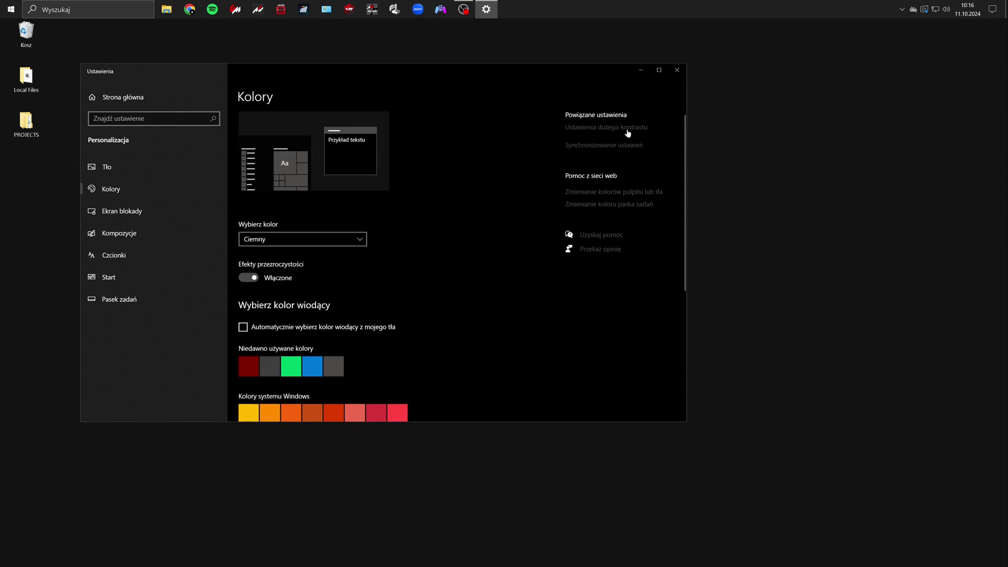
scroll(401, 293, down, 4)
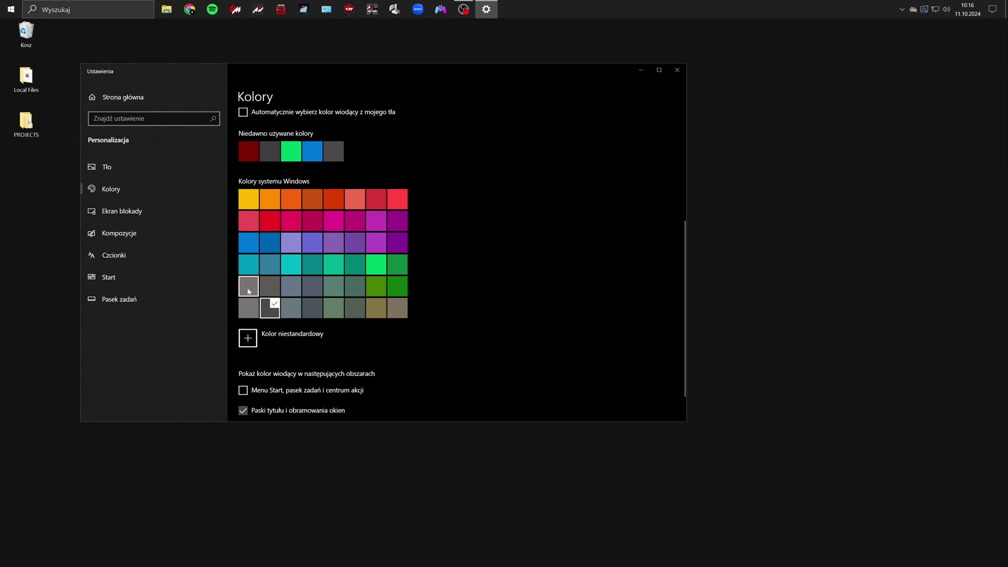
Step: Darken a custom accent colour to Ciemnoszary and apply it with Gotowe
click(288, 337)
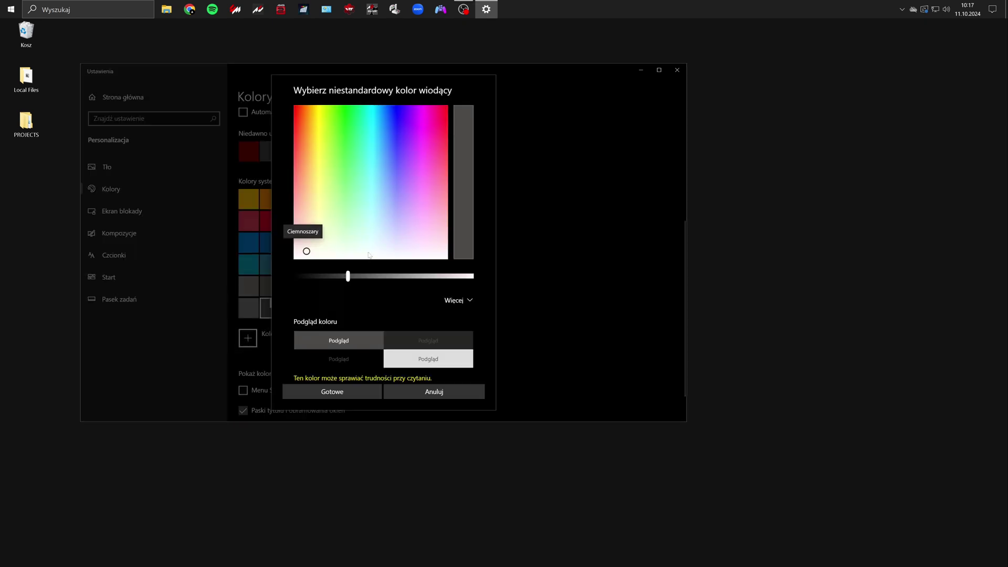
drag(347, 275, 326, 277)
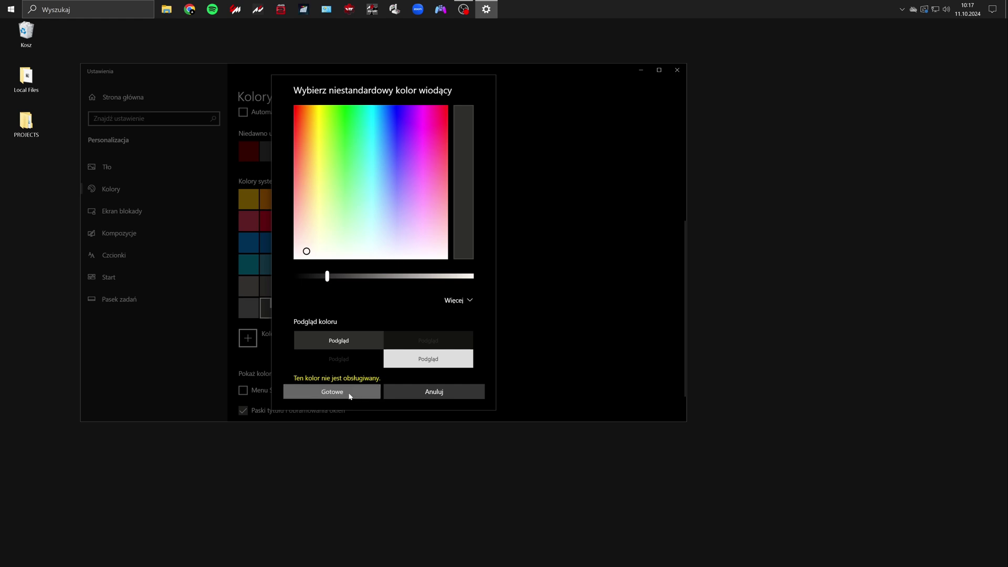
click(321, 397)
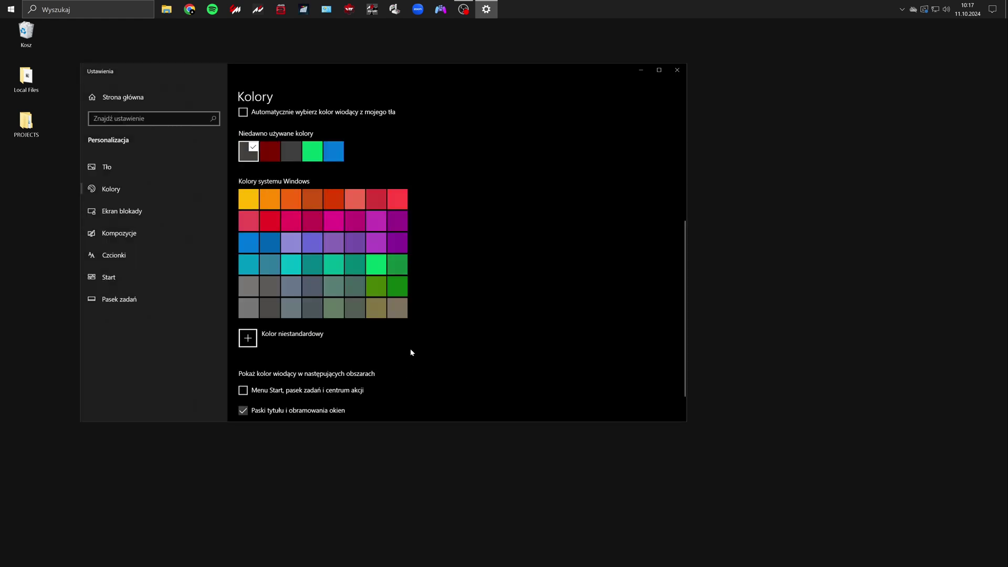
scroll(496, 288, up, 3)
scroll(497, 290, up, 2)
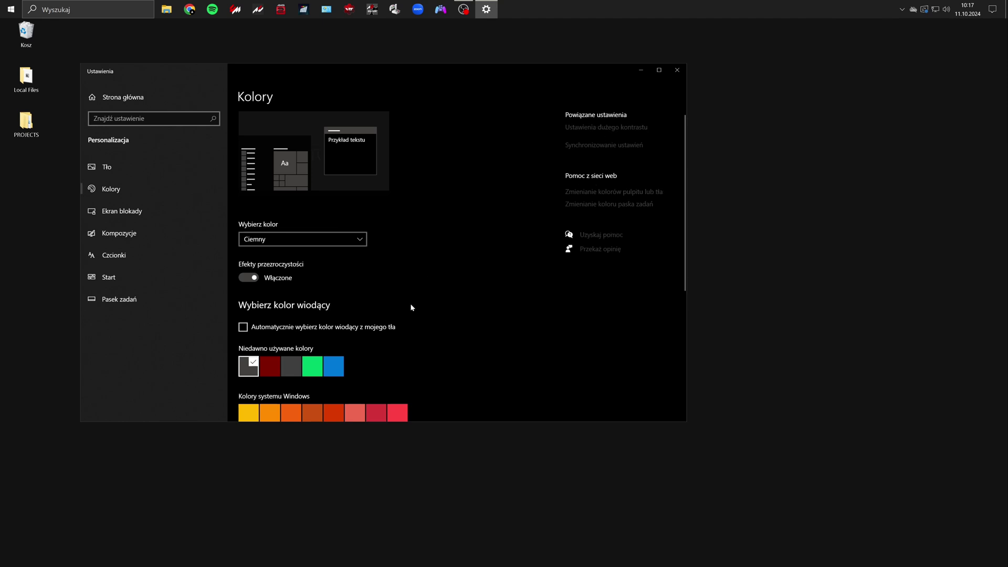
Step: Close Settings and launch Registry Editor by searching for regedit
click(677, 71)
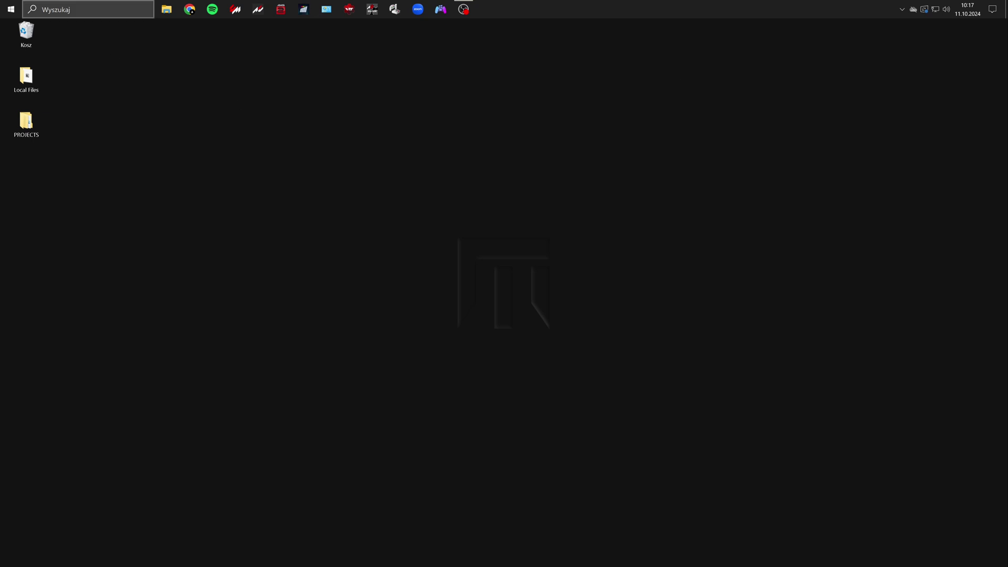
click(92, 10)
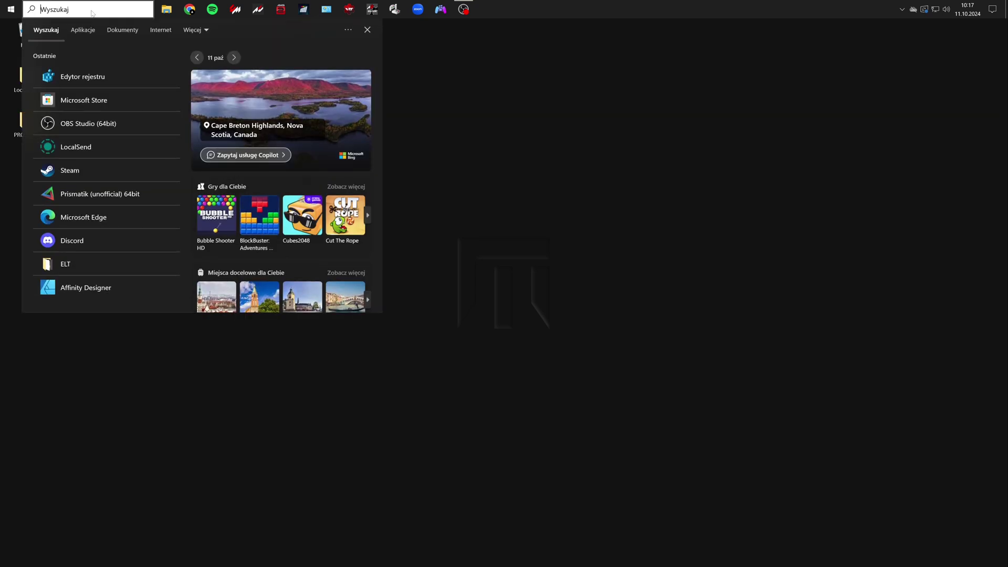
text(regedit)
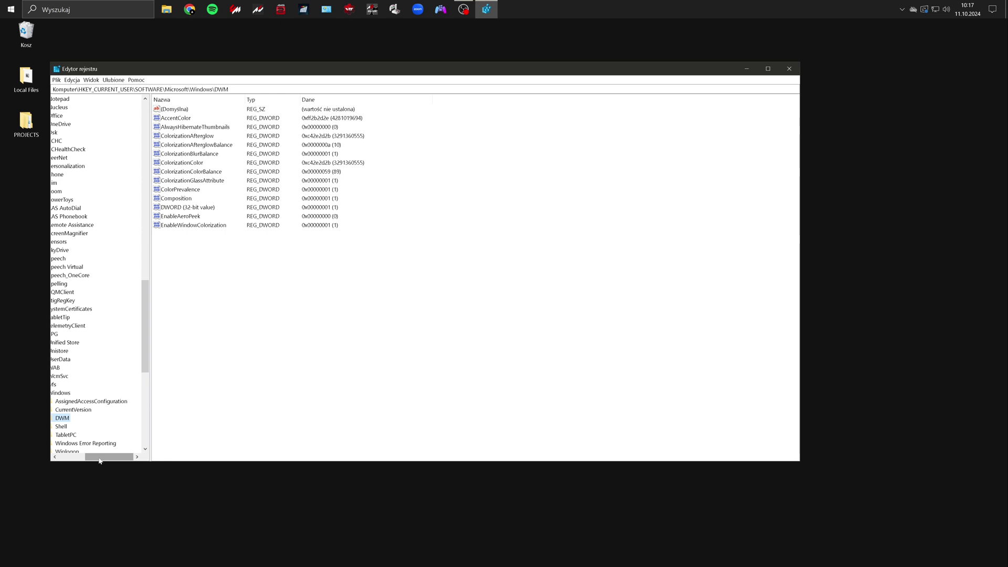
Step: Check the DWORD (32-bit) value in the DWM key, leaving it at 1
drag(96, 458, 87, 458)
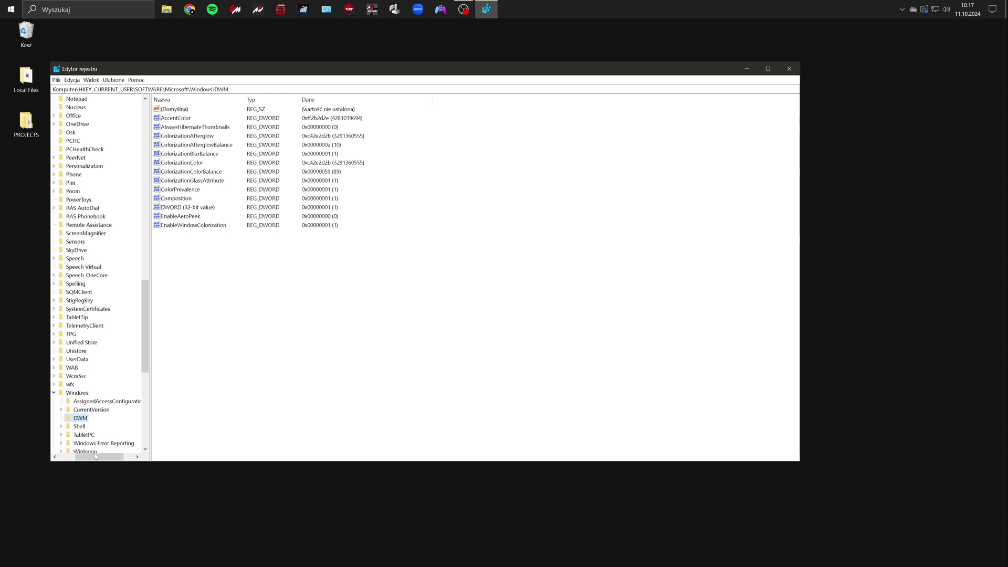
drag(96, 457, 105, 456)
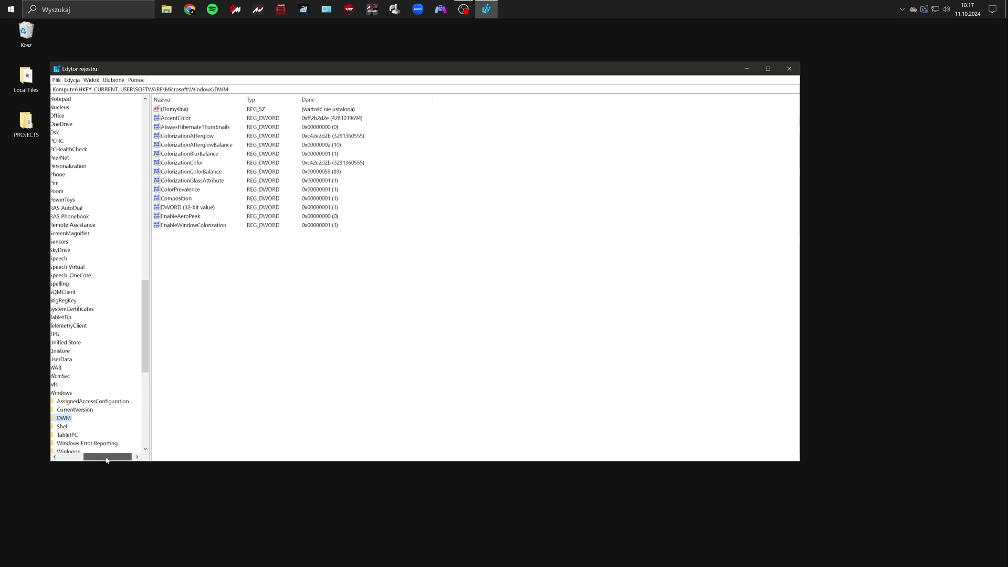
right_click(190, 258)
mouse_move(210, 260)
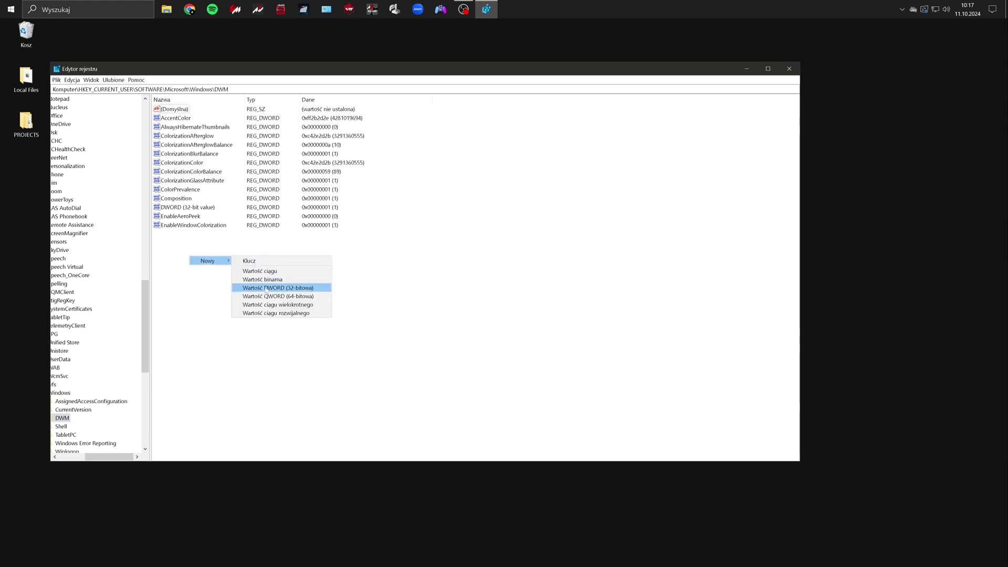
click(210, 299)
click(190, 208)
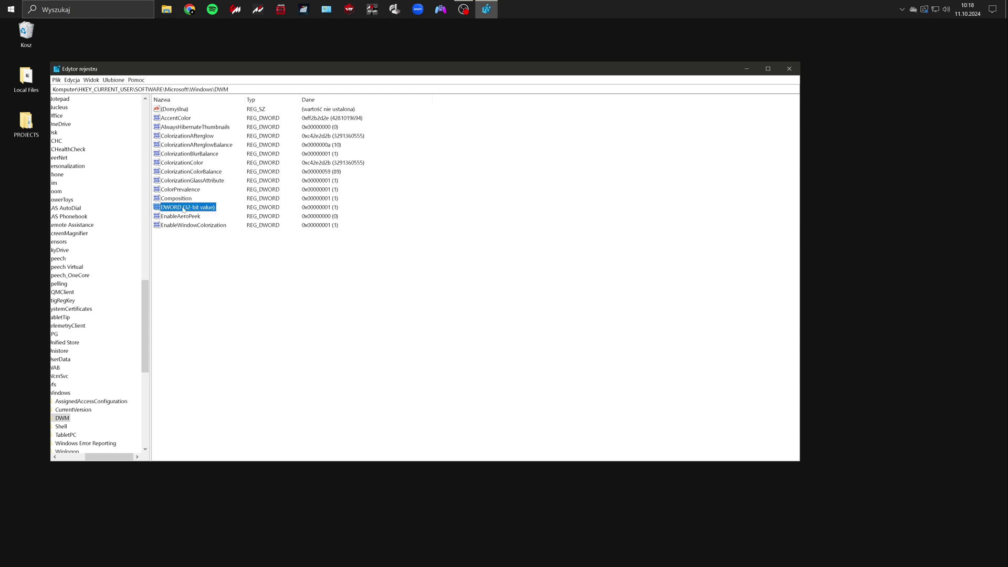
double_click(184, 208)
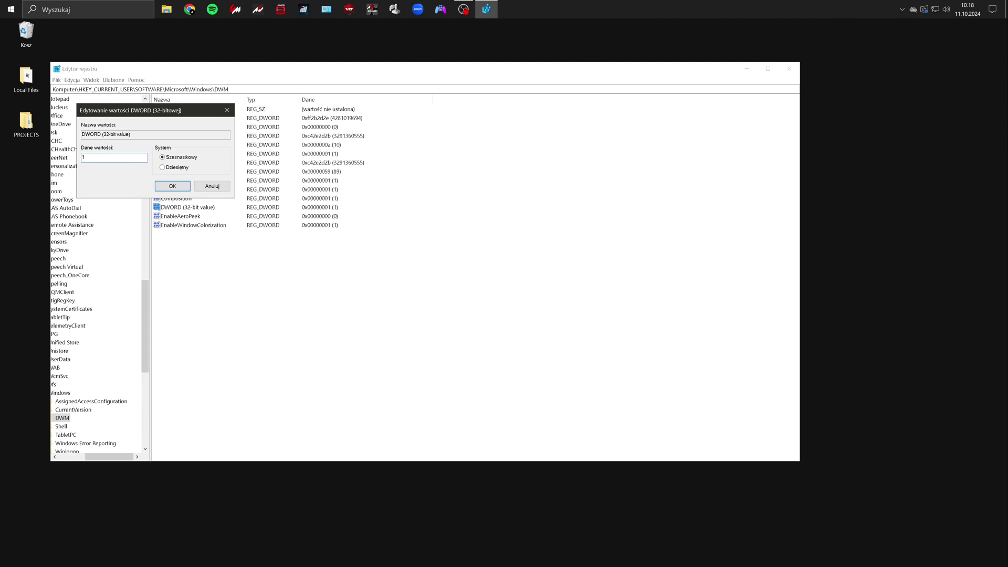
click(162, 186)
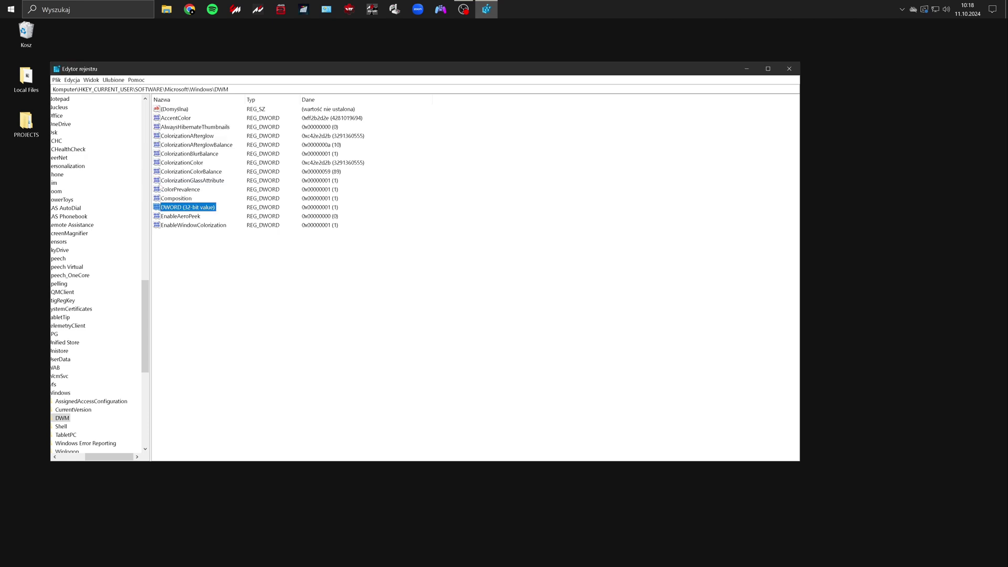
Step: Set AccentColor to ec050505 and close Registry Editor
double_click(176, 118)
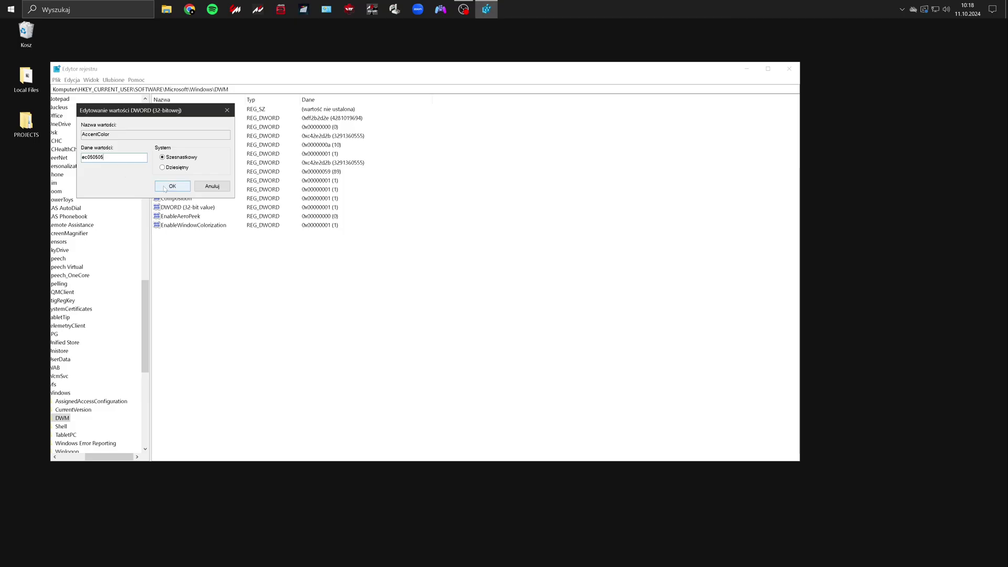
click(165, 187)
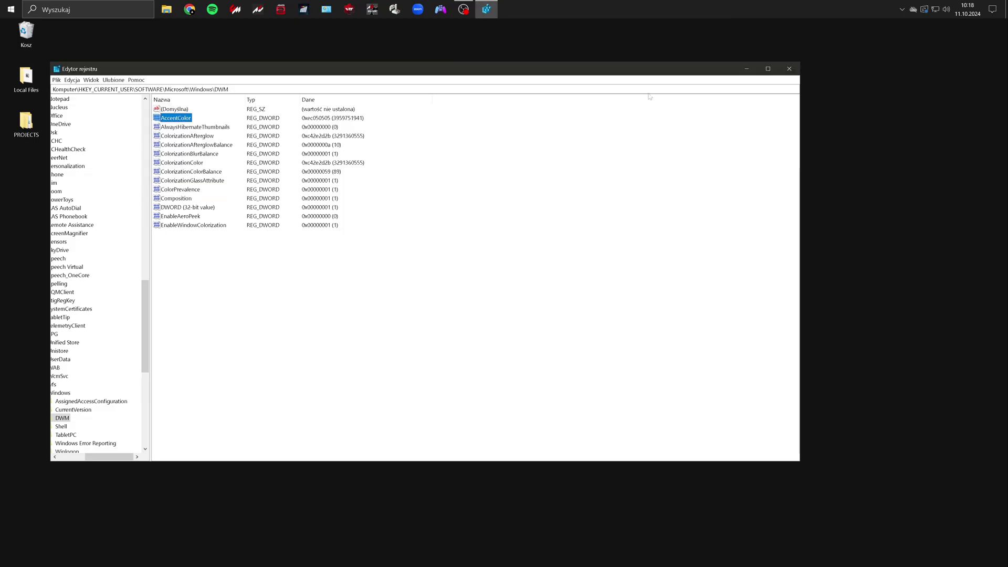
click(787, 70)
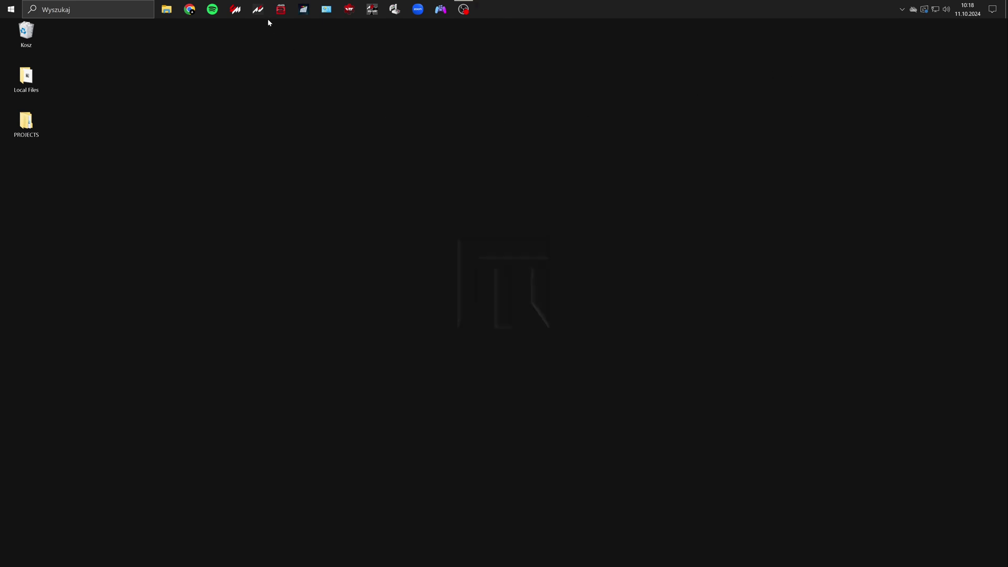
Step: Start an Assetto Corsa session from Content Manager, then quit the game
click(235, 8)
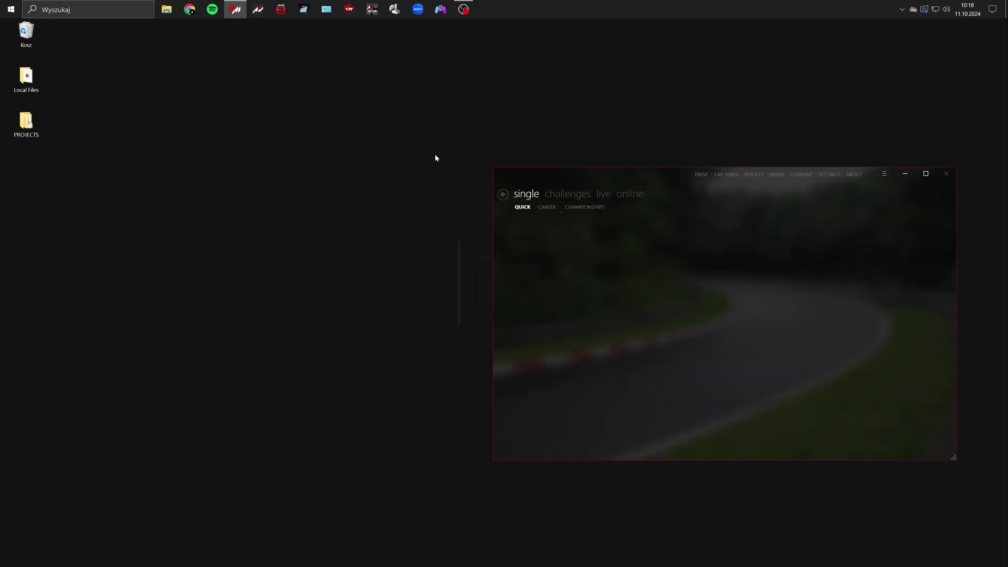
click(933, 445)
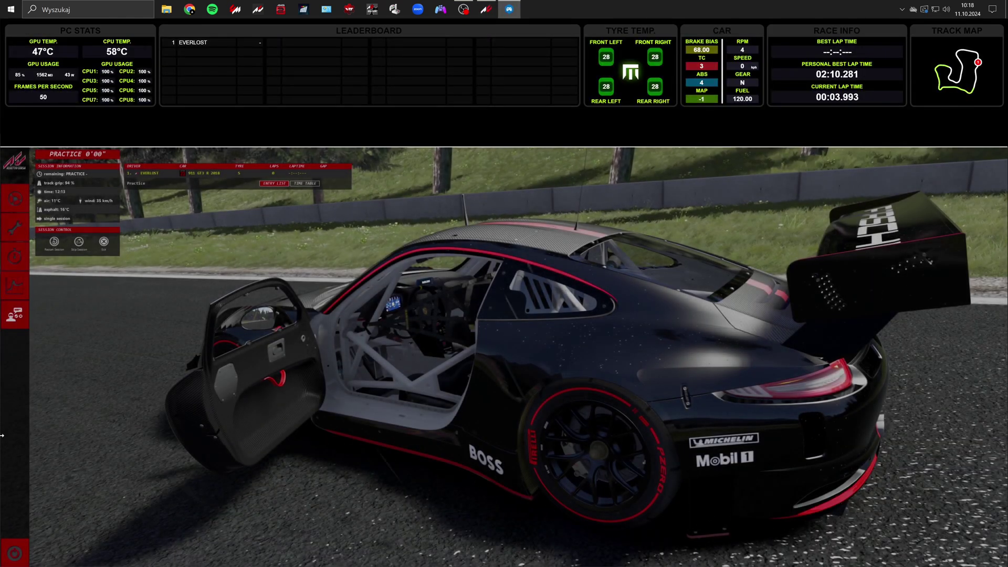
click(167, 142)
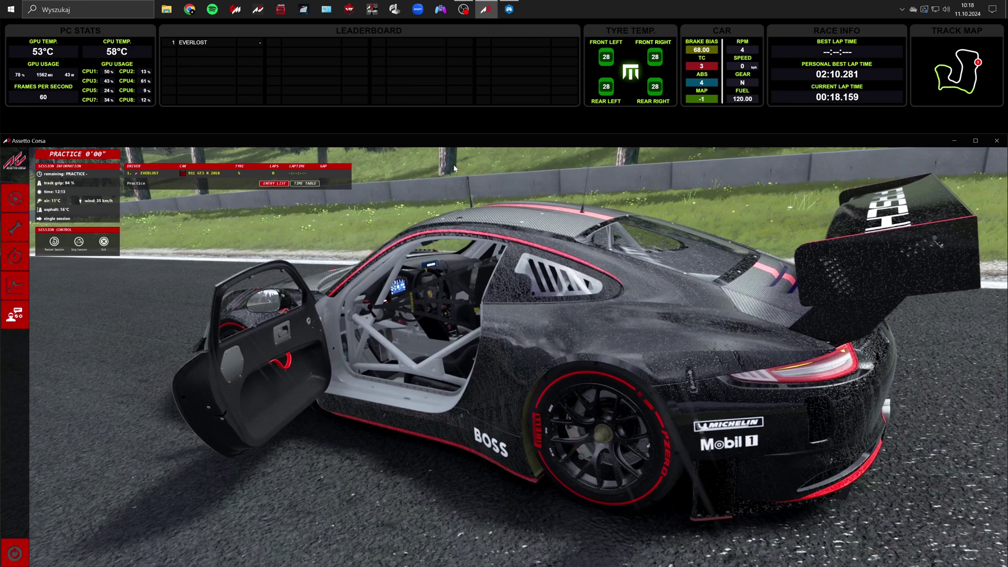
click(104, 241)
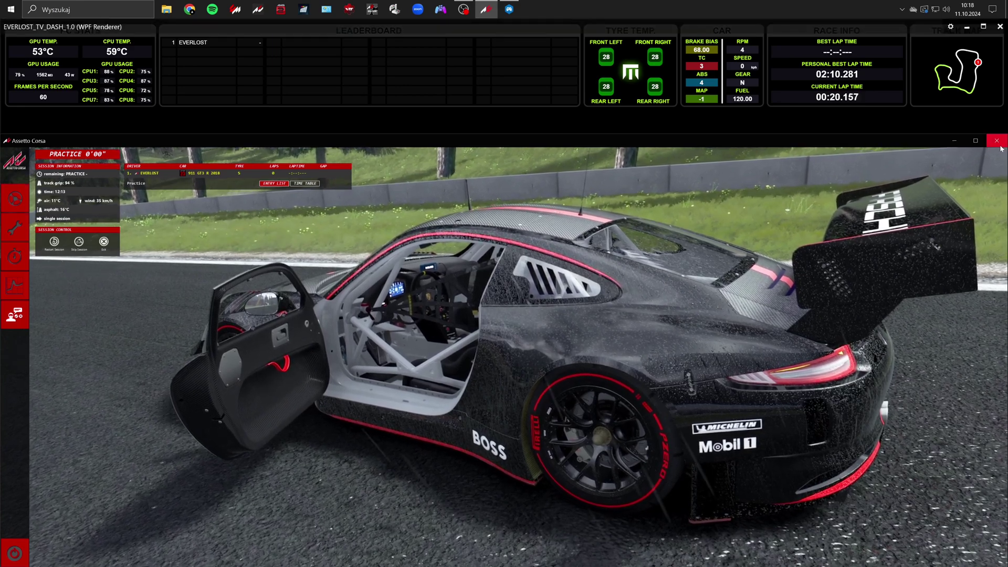
Step: Close the results and Content Manager, then set the grey 3840 X 560 / 3840 X 1600 zone wallpaper
click(327, 198)
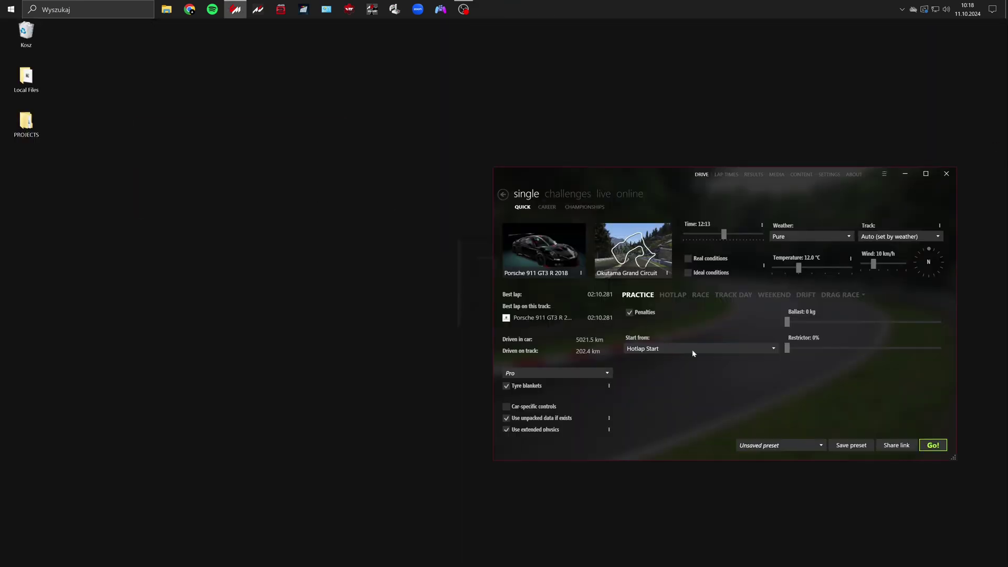
click(947, 173)
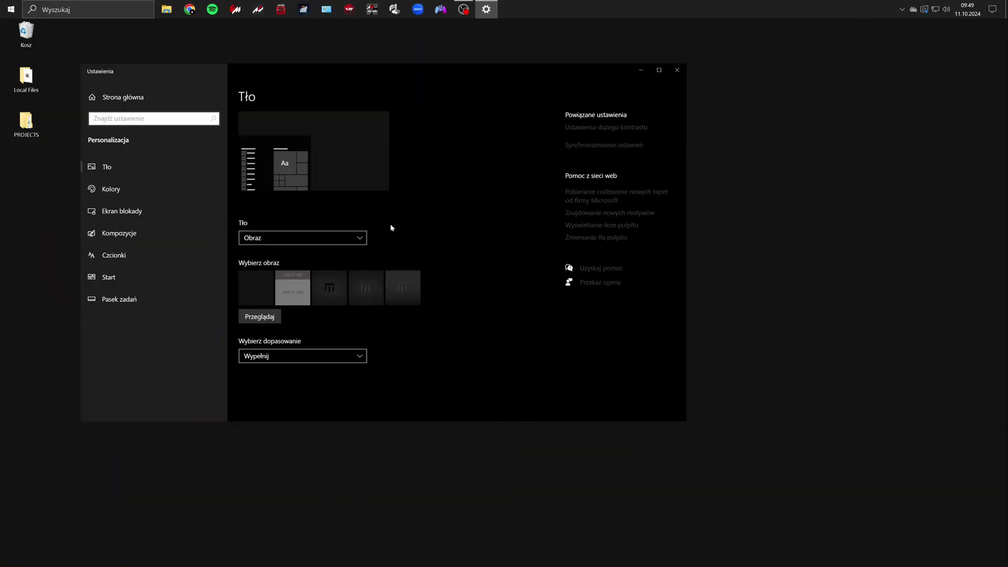
click(290, 293)
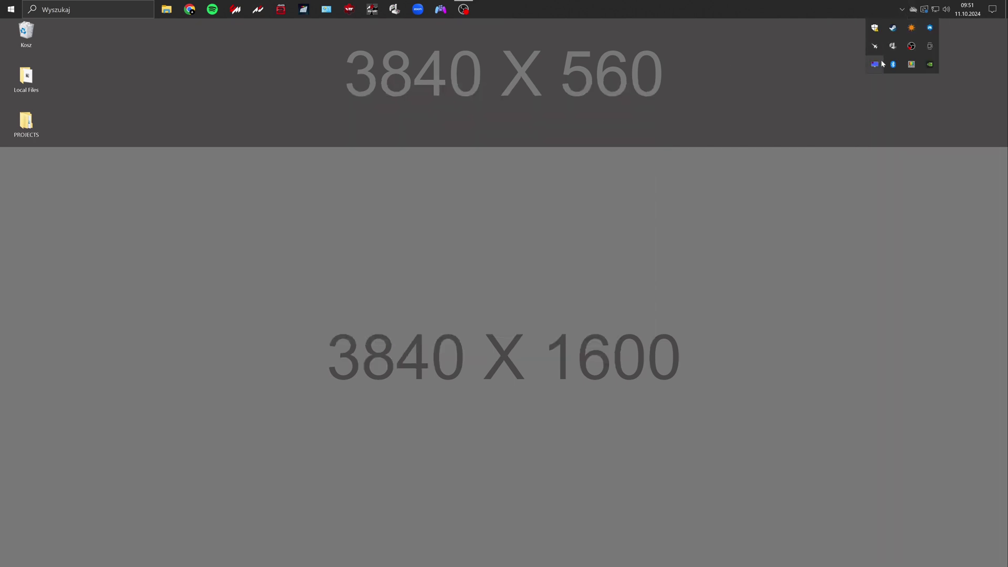
Step: Open PowerToys Settings from the tray's Quick Access panel
click(911, 65)
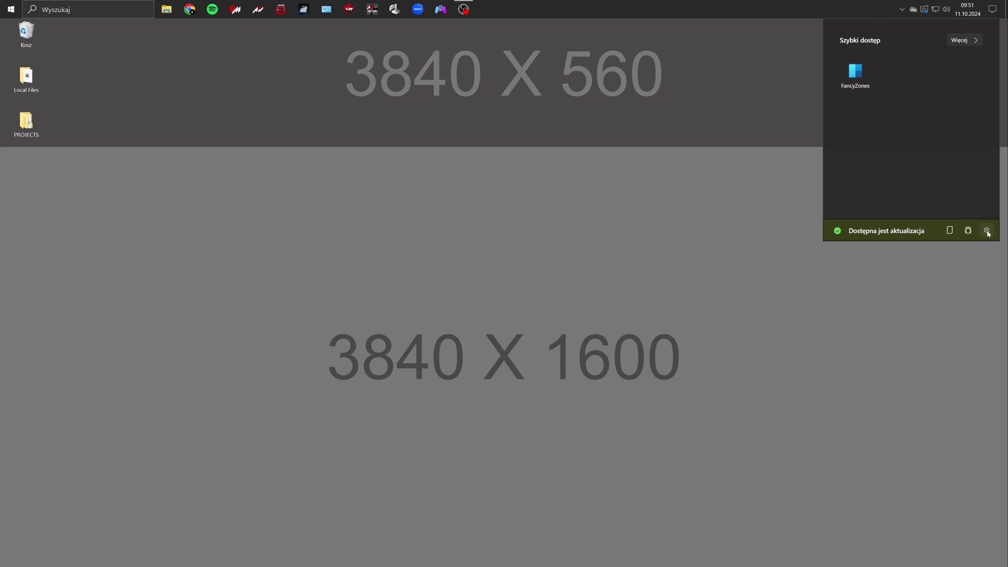
click(987, 231)
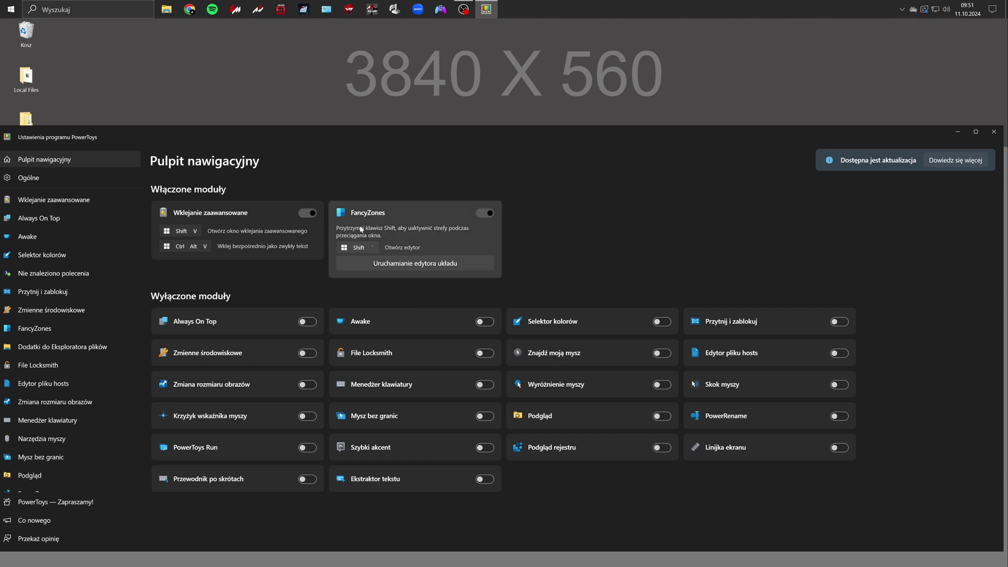
Step: Look through the FancyZones zone and window options, then close PowerToys Settings
click(35, 329)
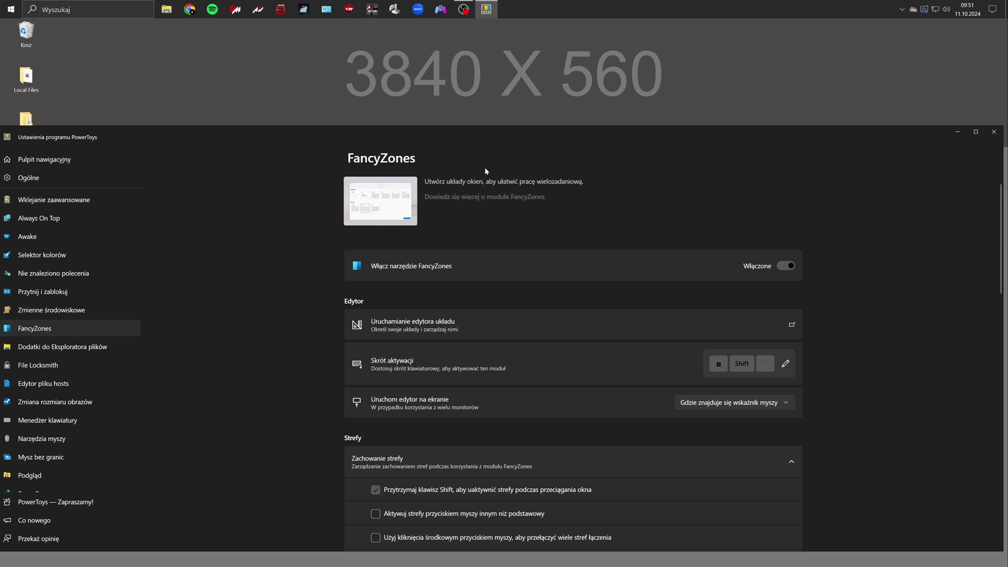
drag(487, 143, 493, 106)
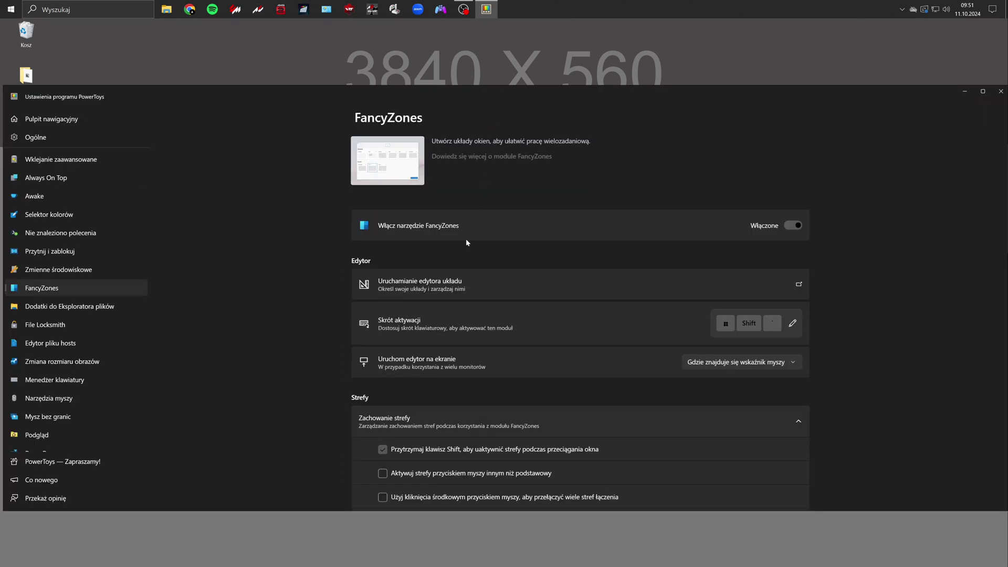
scroll(464, 244, down, 5)
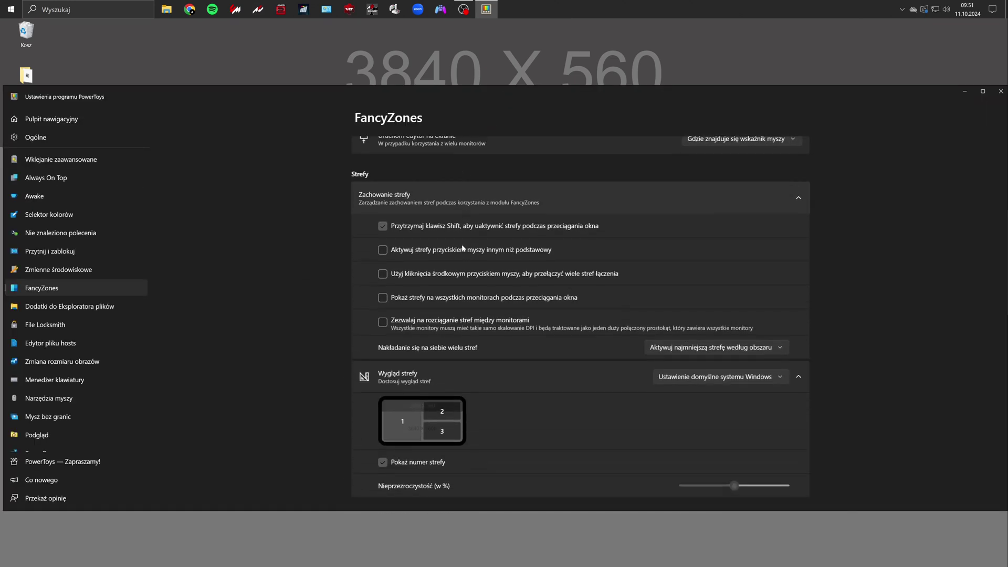
scroll(462, 247, up, 1)
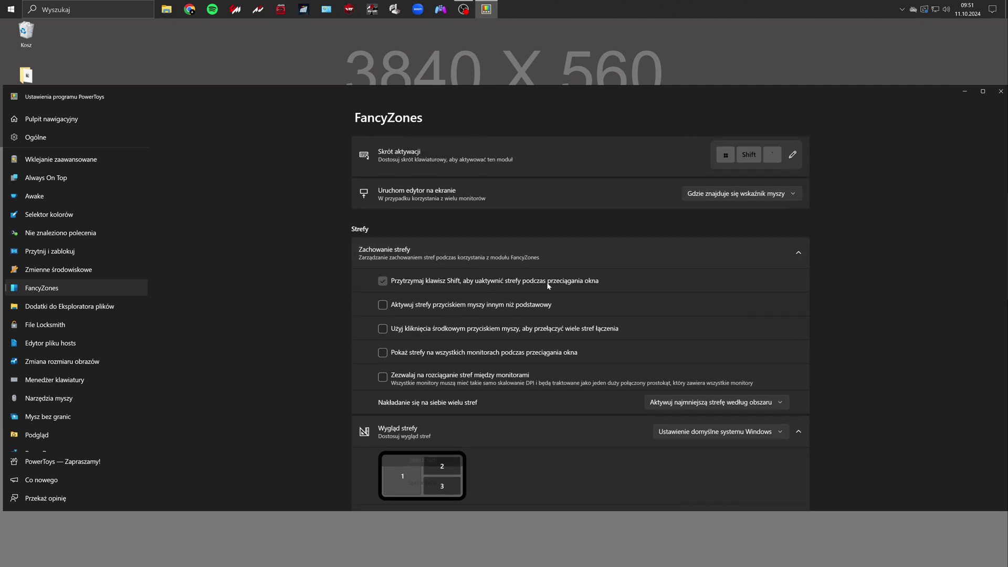
scroll(435, 293, down, 3)
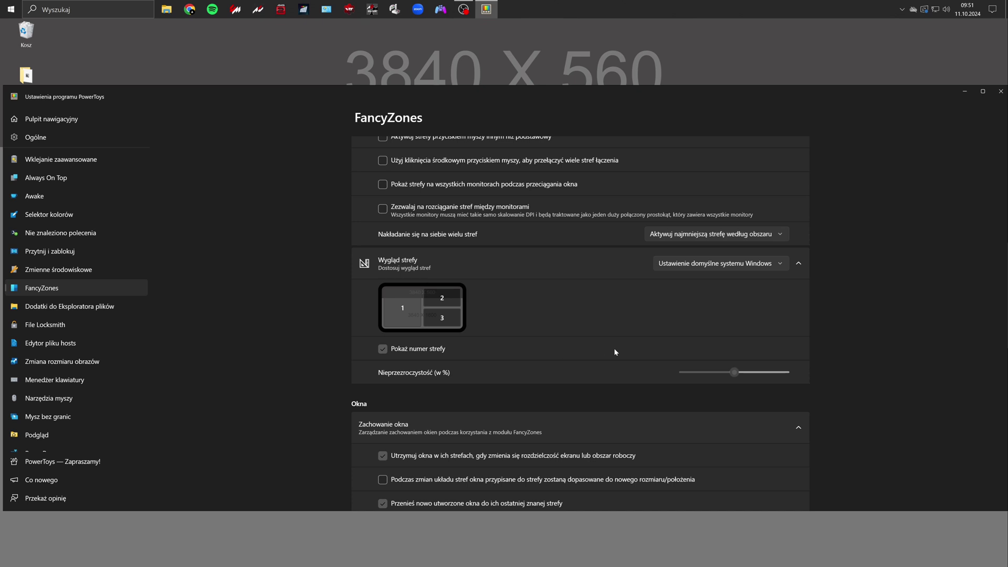
scroll(593, 362, down, 3)
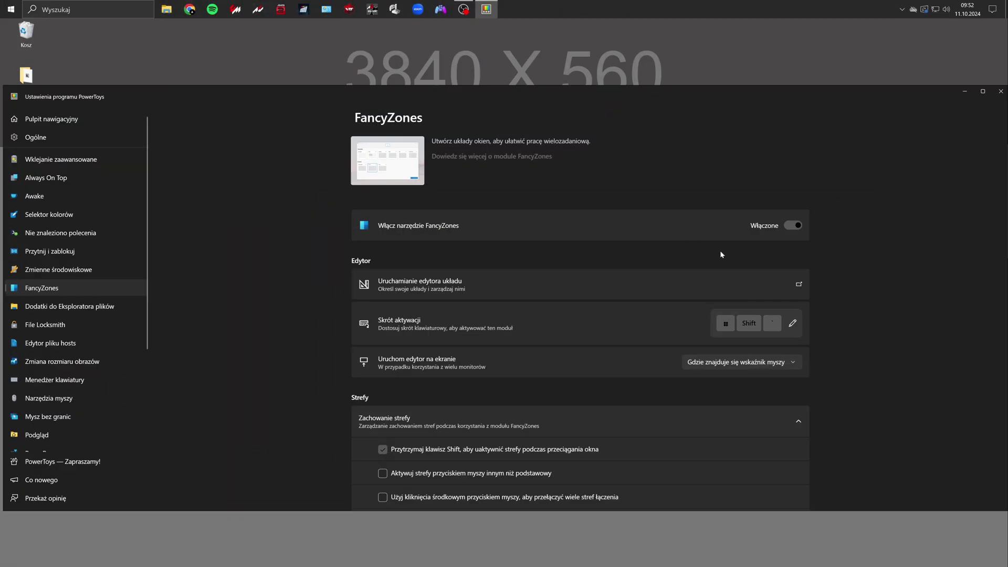
click(1001, 91)
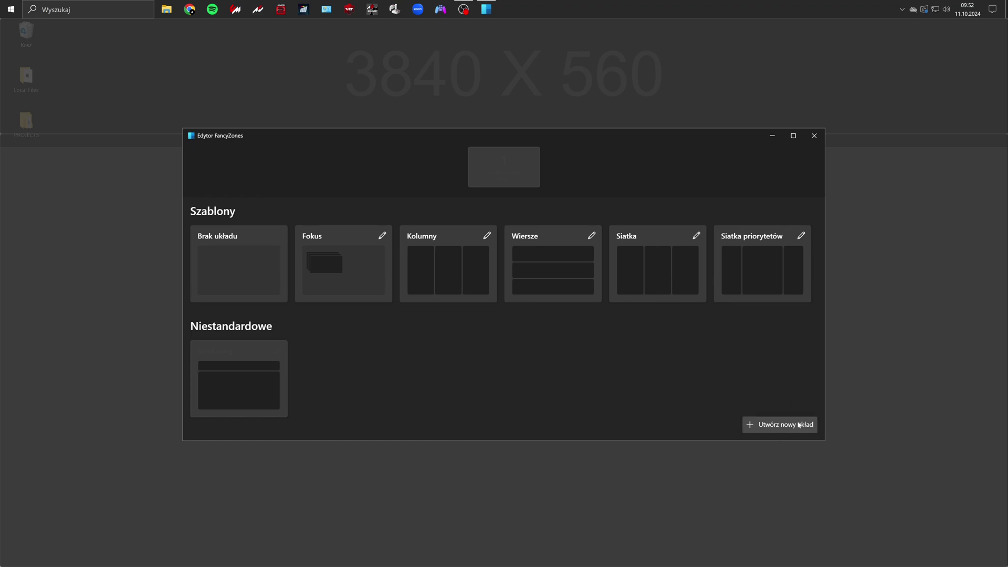
Step: Edit the SimRacing custom layout and review its name, shortcut and spacing options
click(278, 352)
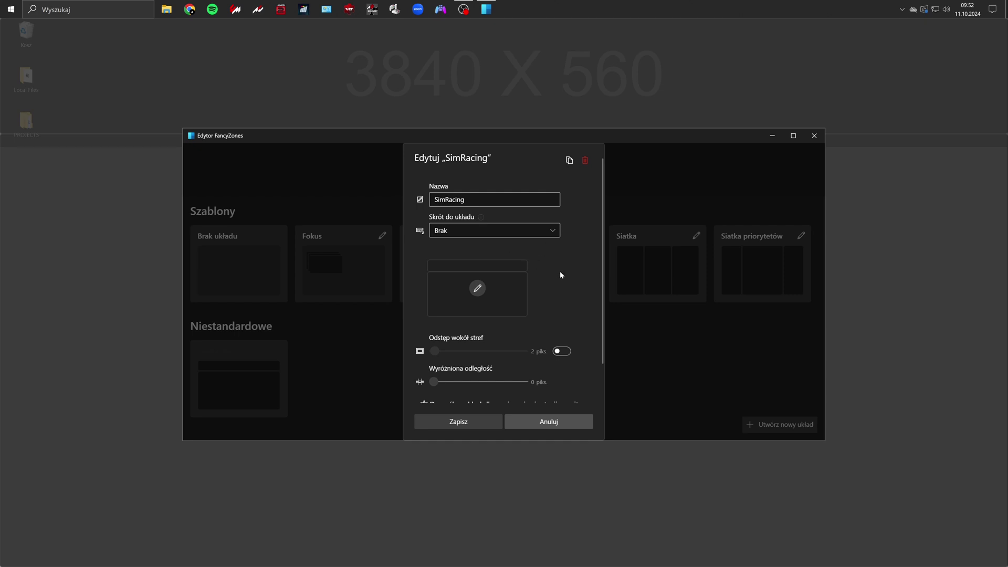
scroll(561, 275, down, 1)
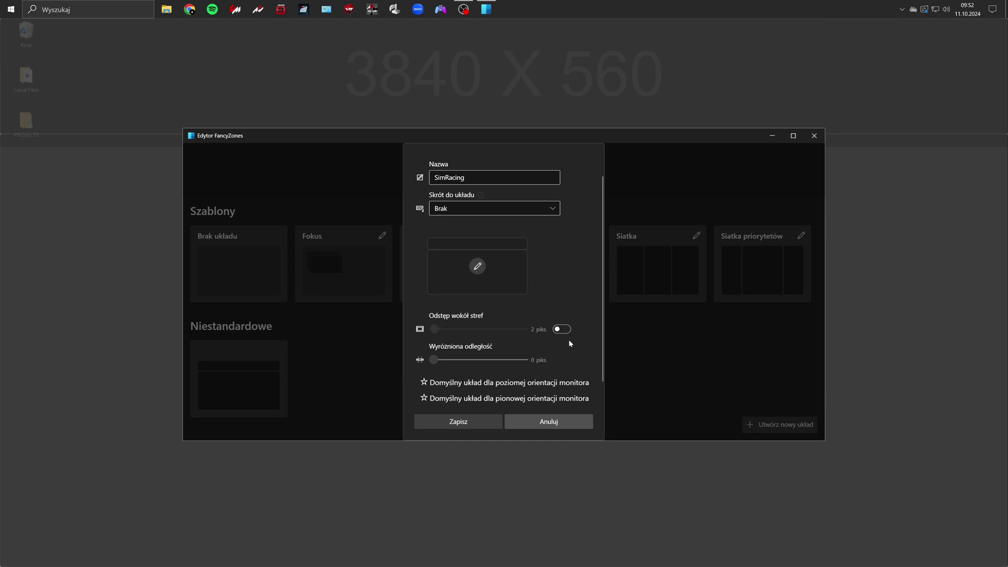
scroll(571, 343, down, 1)
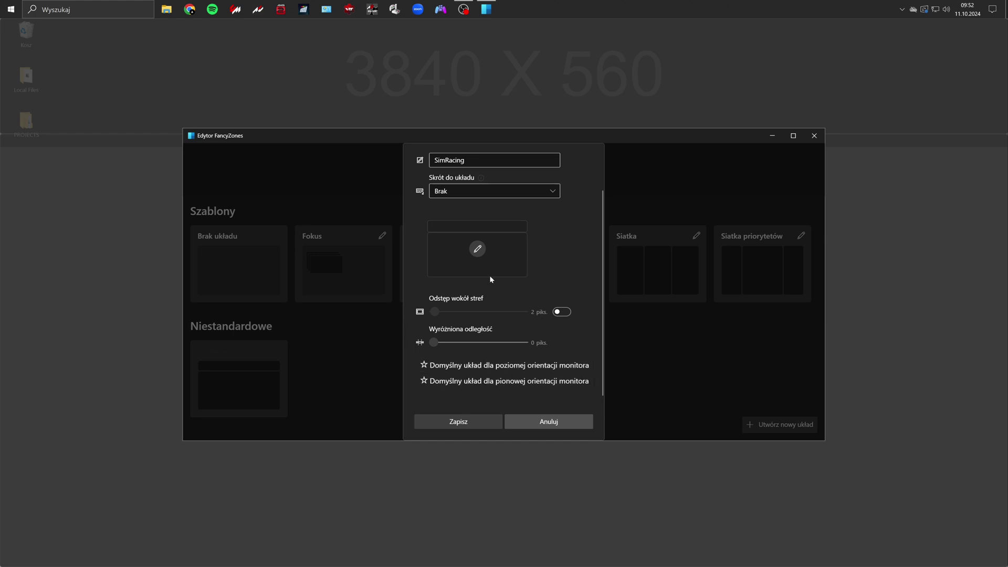
scroll(490, 275, up, 3)
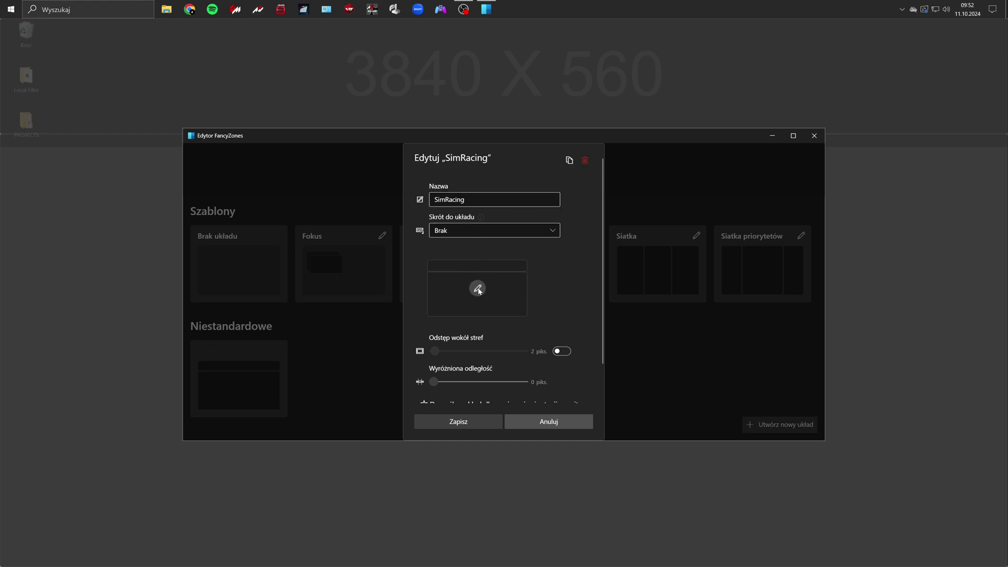
Step: Open the SimRacing zones and resize the top zone to 2194 × 247, leaving 2194 × 947 below
click(478, 289)
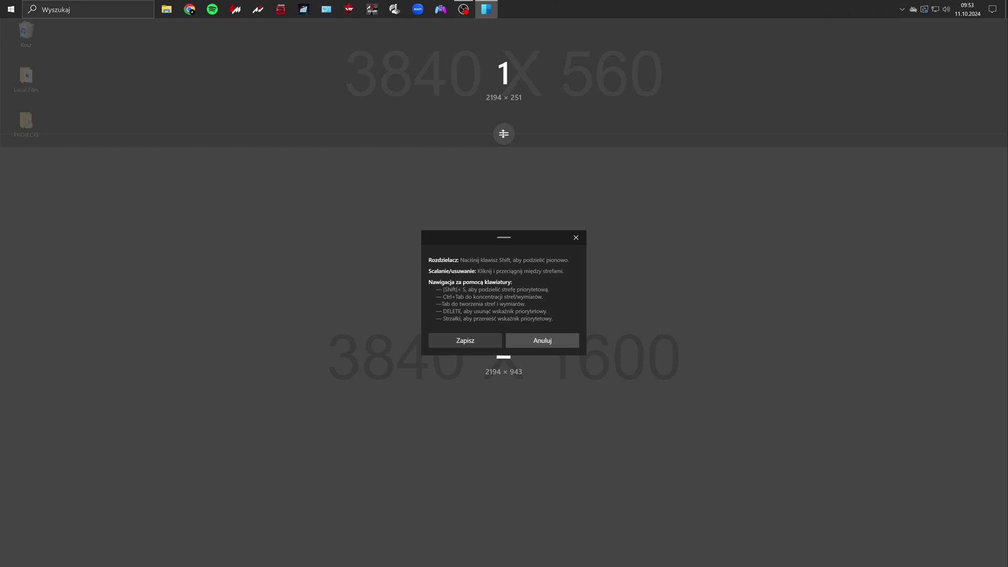
mouse_move(503, 134)
mouse_down()
mouse_move(503, 224)
mouse_move(509, 129)
mouse_move(511, 151)
mouse_move(515, 135)
mouse_up()
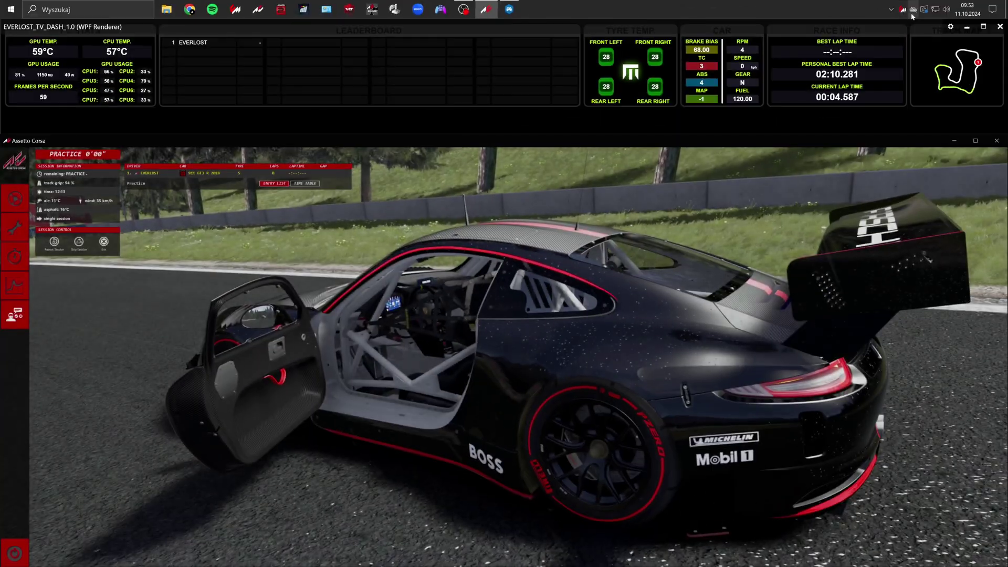
Step: Relaunch the FancyZones editor from the tray and open the SimRacing layout's settings
click(902, 9)
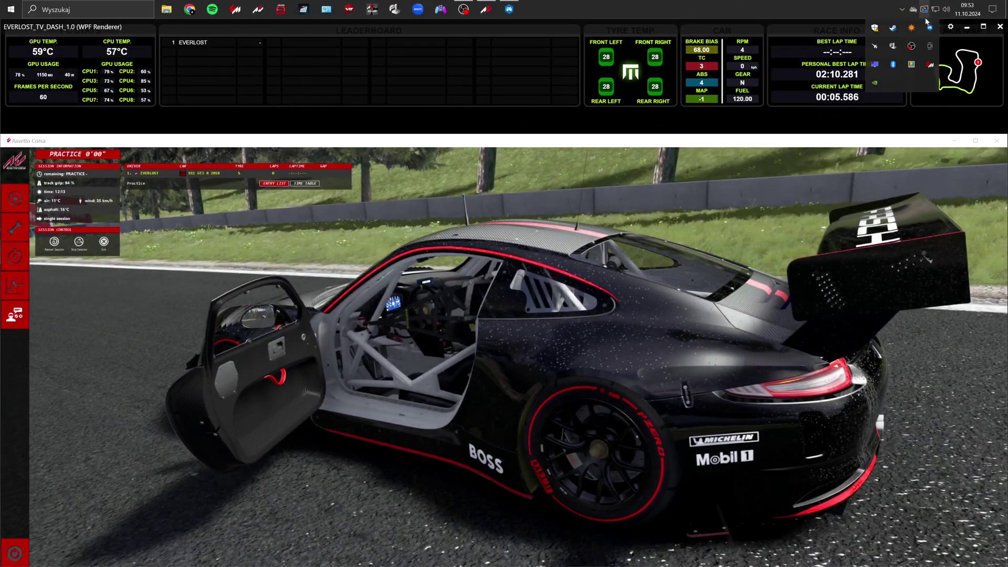
click(912, 66)
click(860, 80)
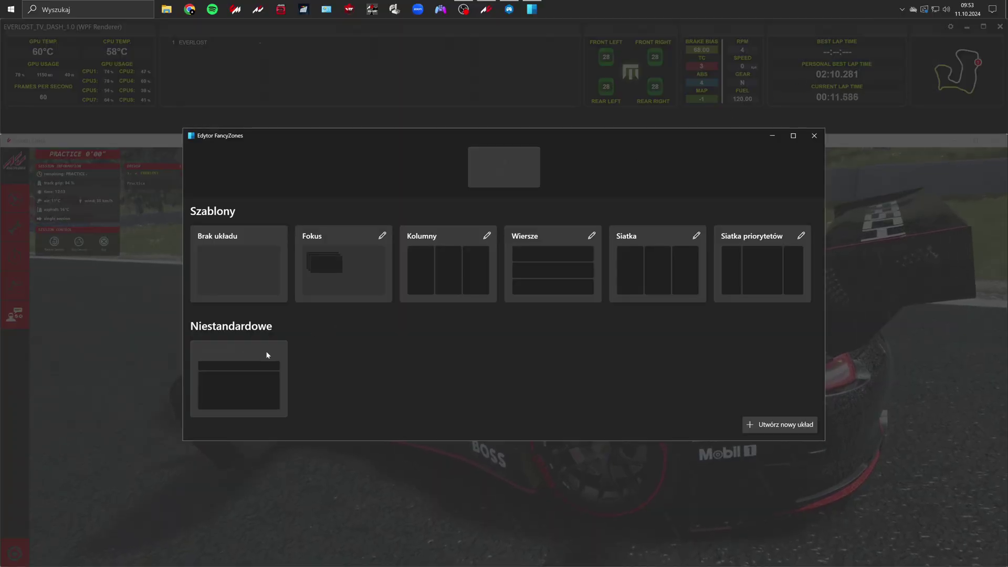
click(276, 352)
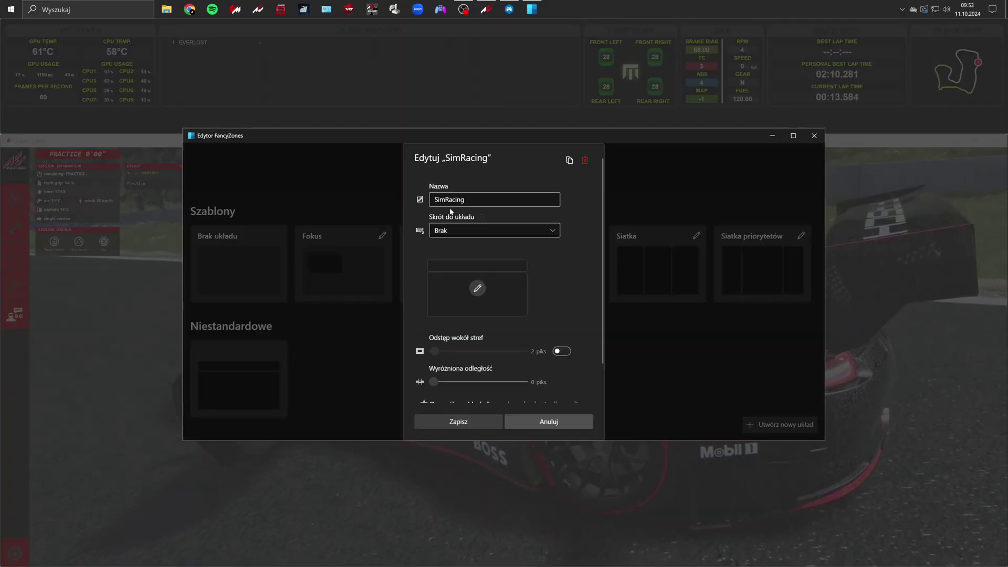
Step: Resize the top zone to 2194 × 251 over a 2194 × 943 zone and save the layout
click(478, 289)
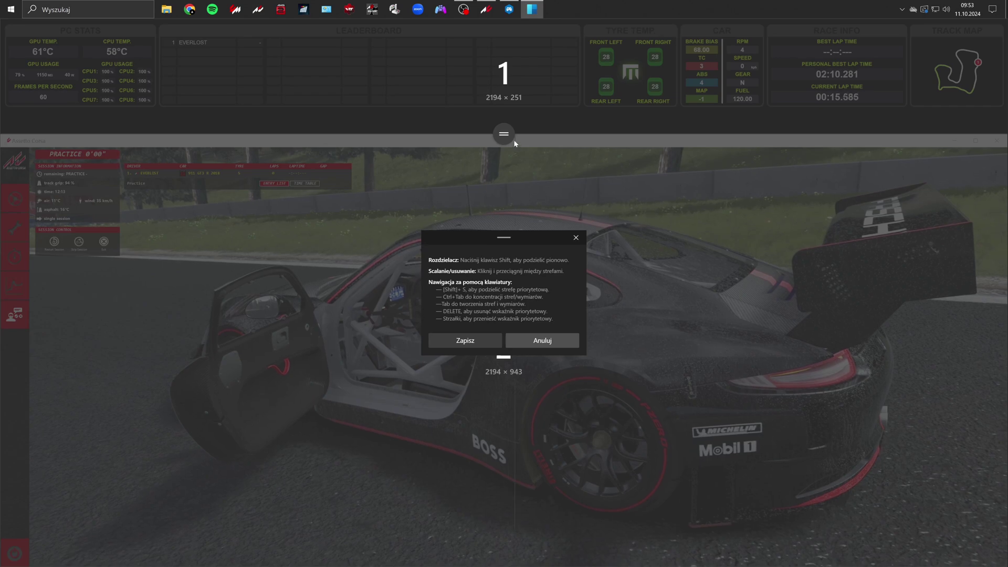
mouse_move(507, 138)
mouse_down()
mouse_move(508, 146)
mouse_move(509, 137)
mouse_up()
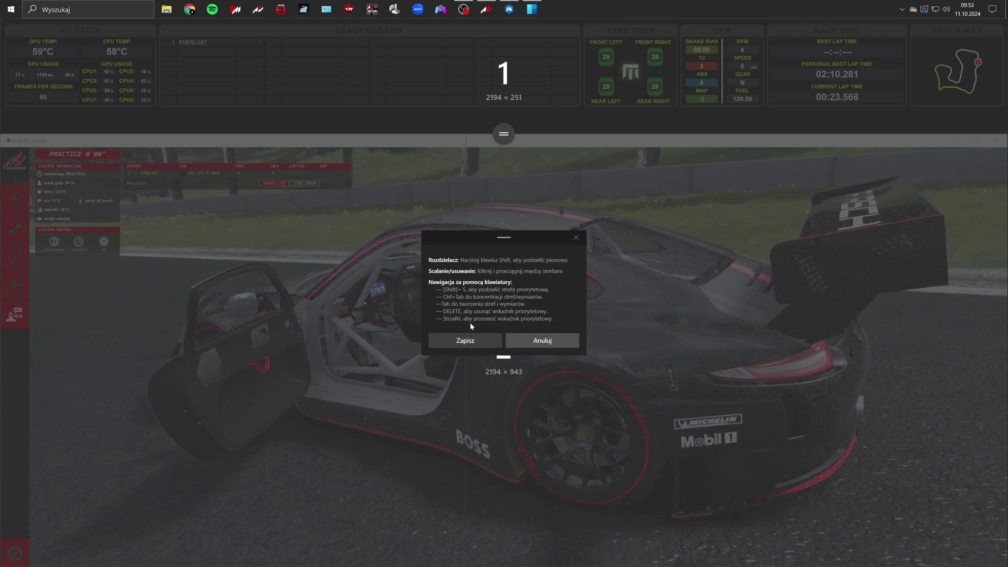
click(533, 340)
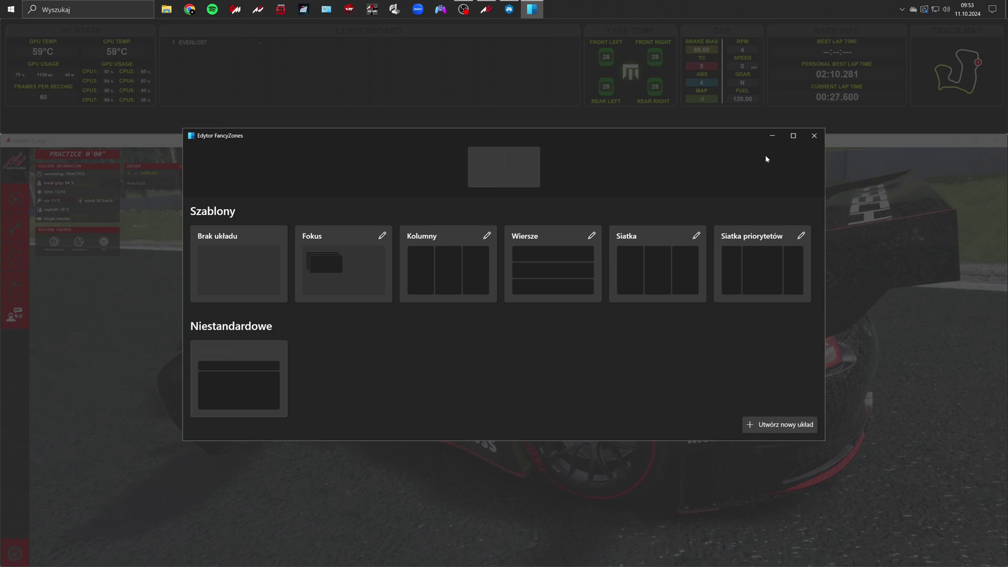
Step: Close the zone editor and snap the Assetto Corsa window into the lower zone
click(813, 137)
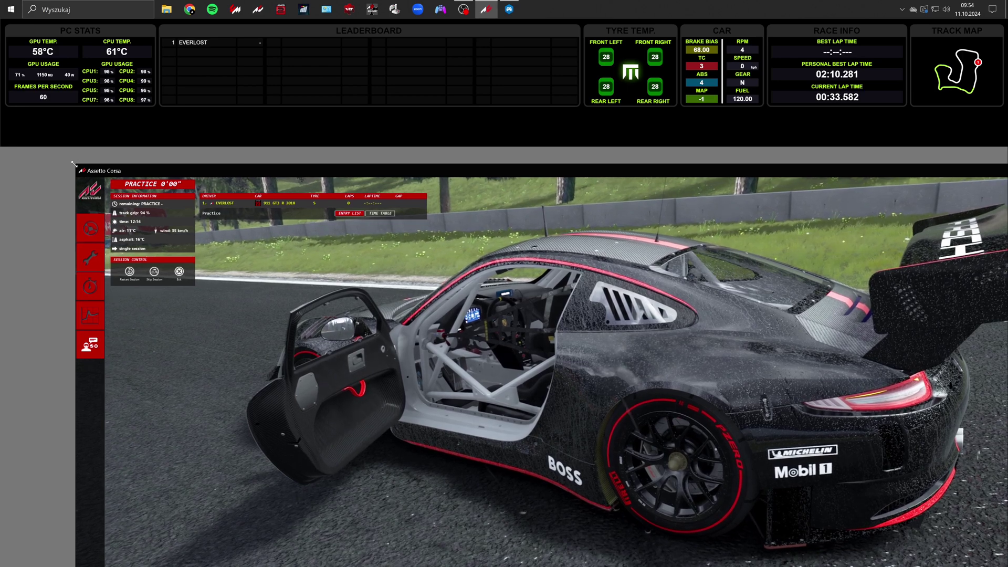
drag(79, 164, 545, 208)
drag(478, 26, 461, 173)
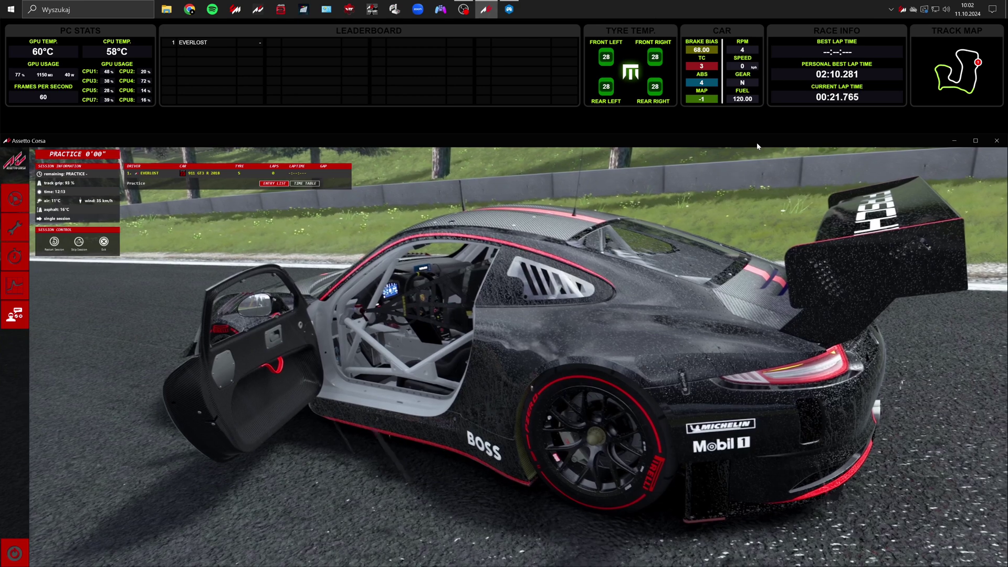
Step: Quit Assetto Corsa, then add a TV dashboard location in SimHub that starts at game connection
click(1000, 139)
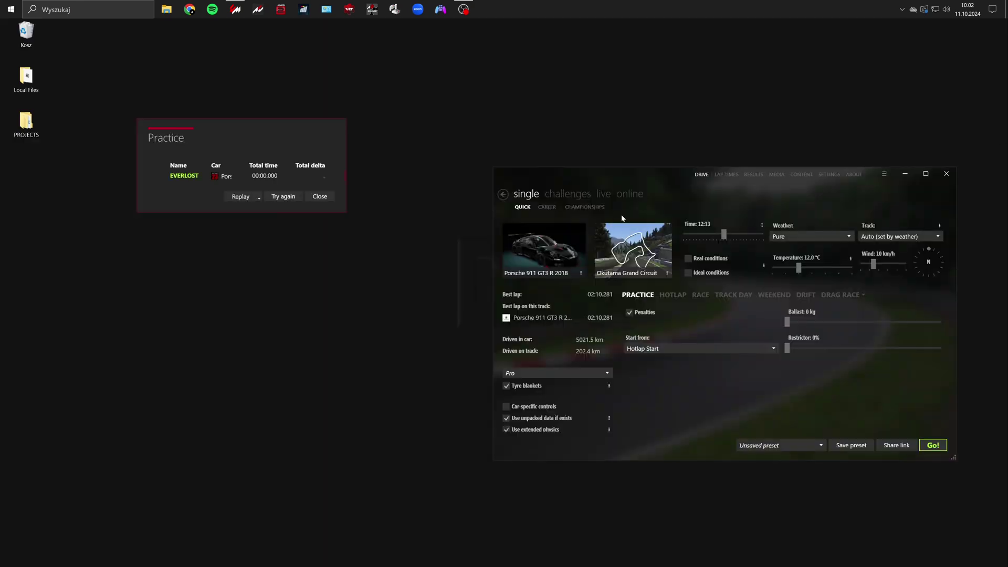
click(319, 196)
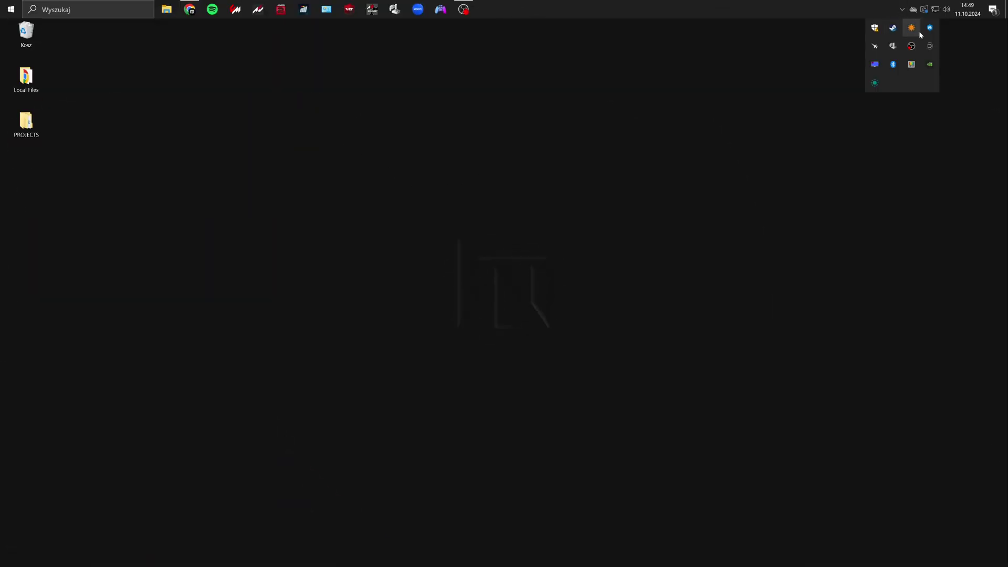
click(928, 30)
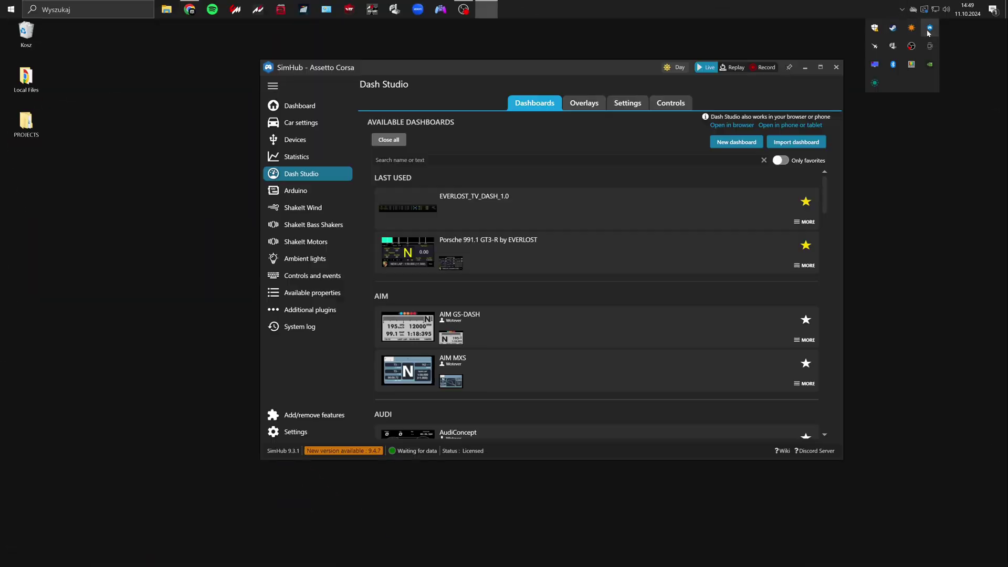
click(407, 211)
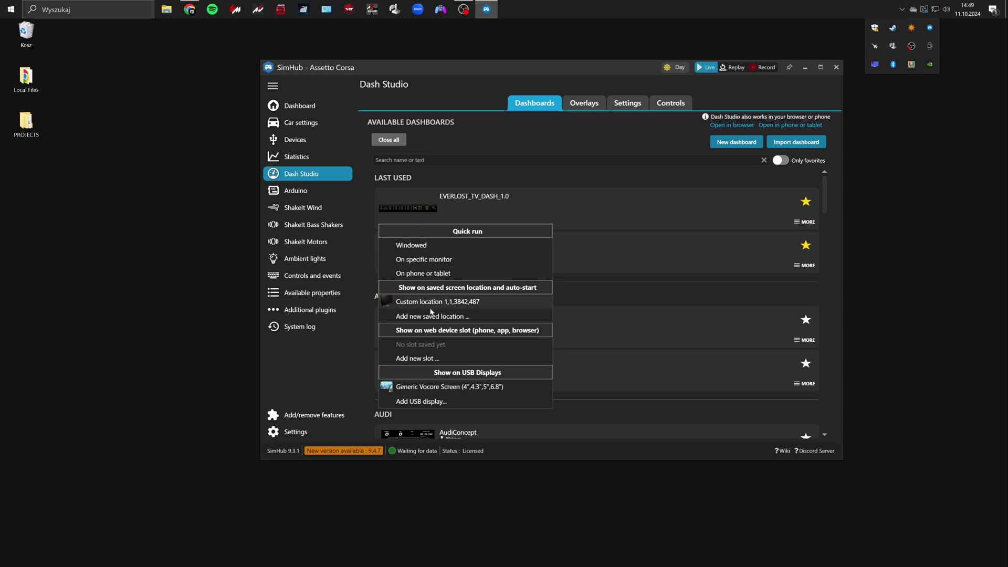
click(456, 317)
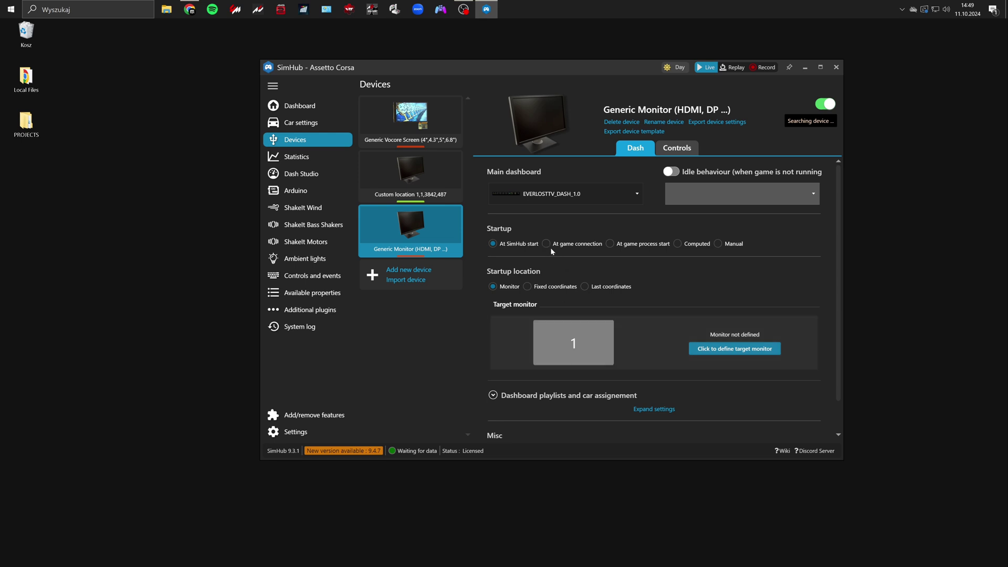
click(574, 245)
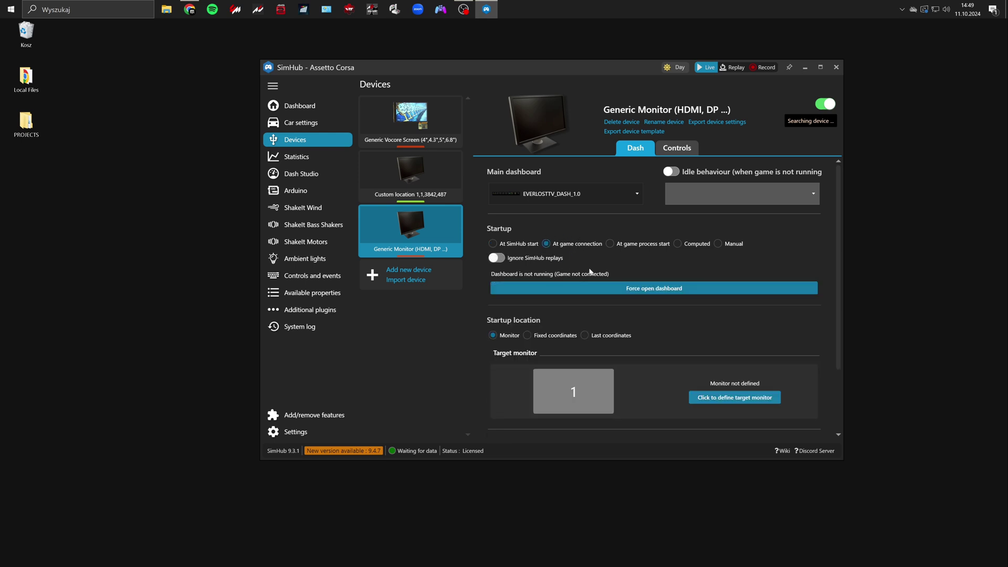
Step: Stretch the dashboard across the top strip and save it as fixed coordinates -9,4,3857,488
click(528, 335)
scroll(557, 304, down, 2)
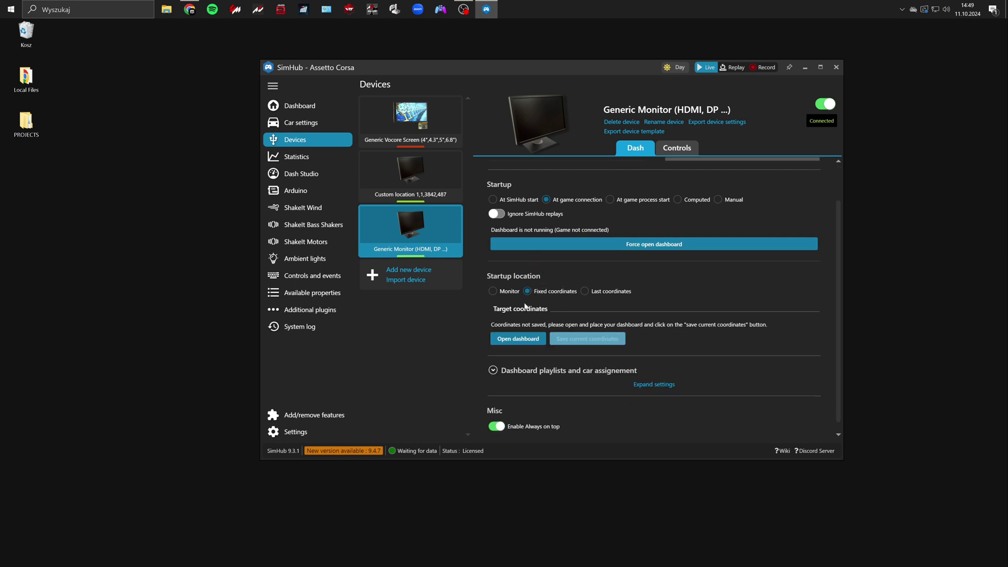
click(527, 339)
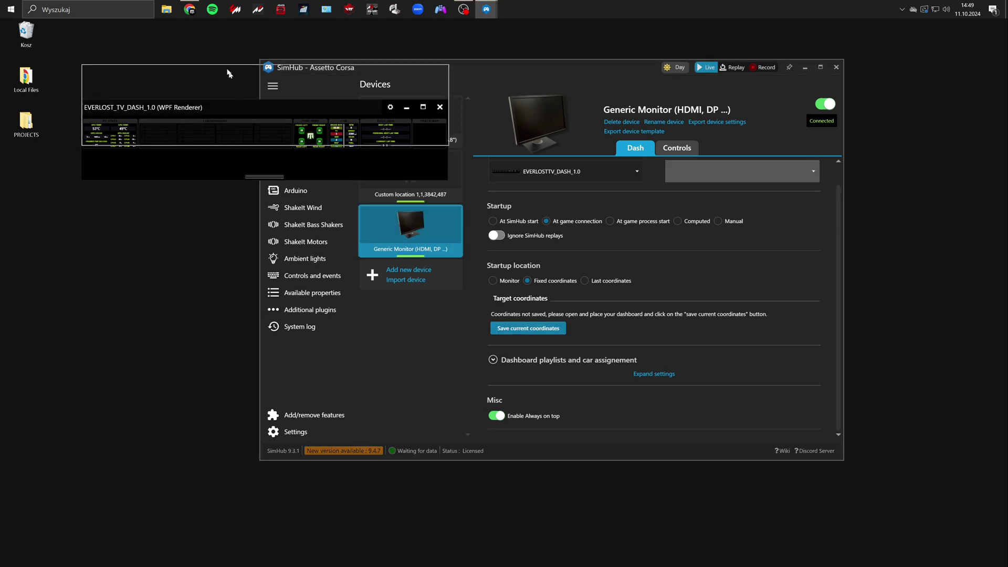
drag(229, 74, 154, 27)
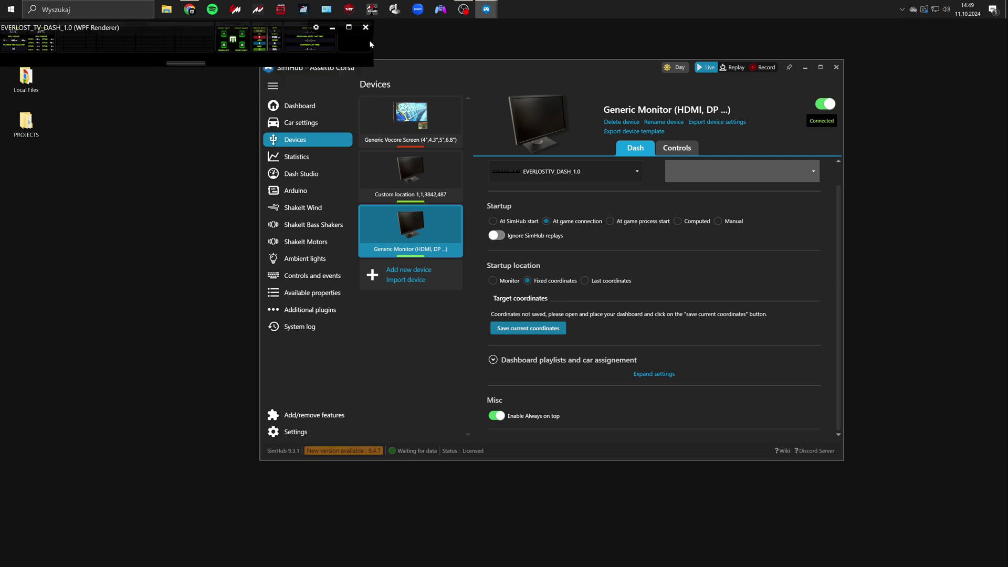
drag(373, 41, 1005, 78)
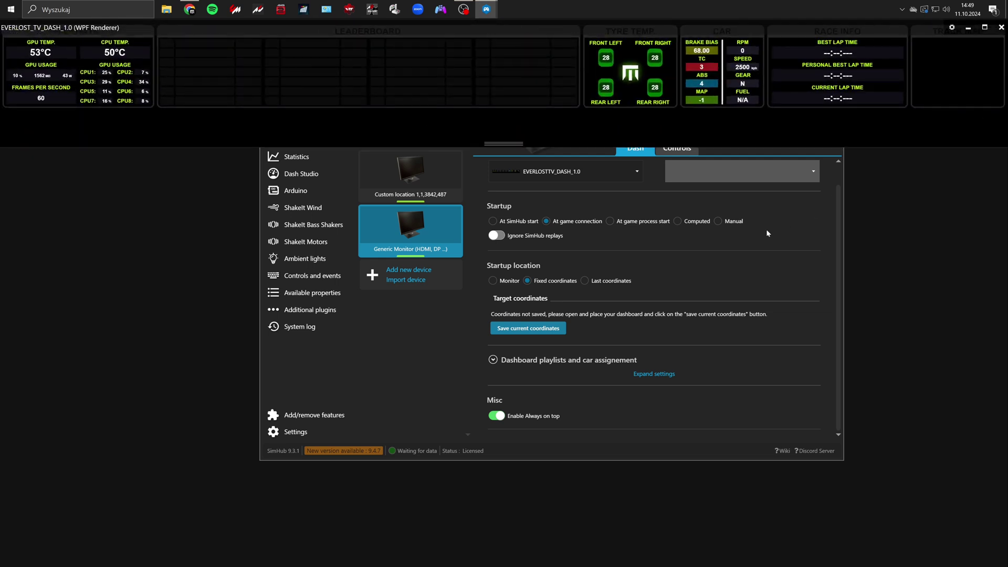
click(537, 331)
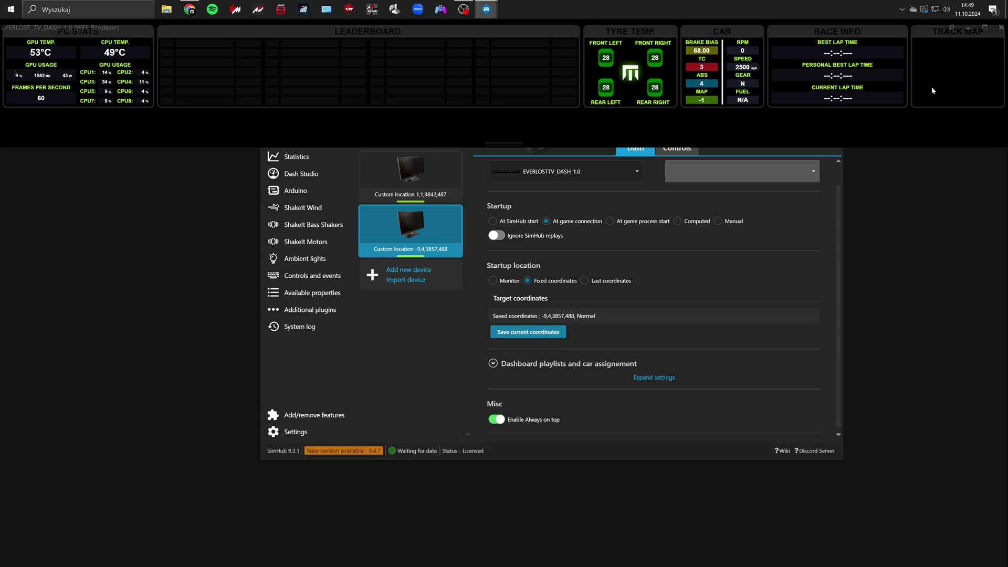
click(1002, 27)
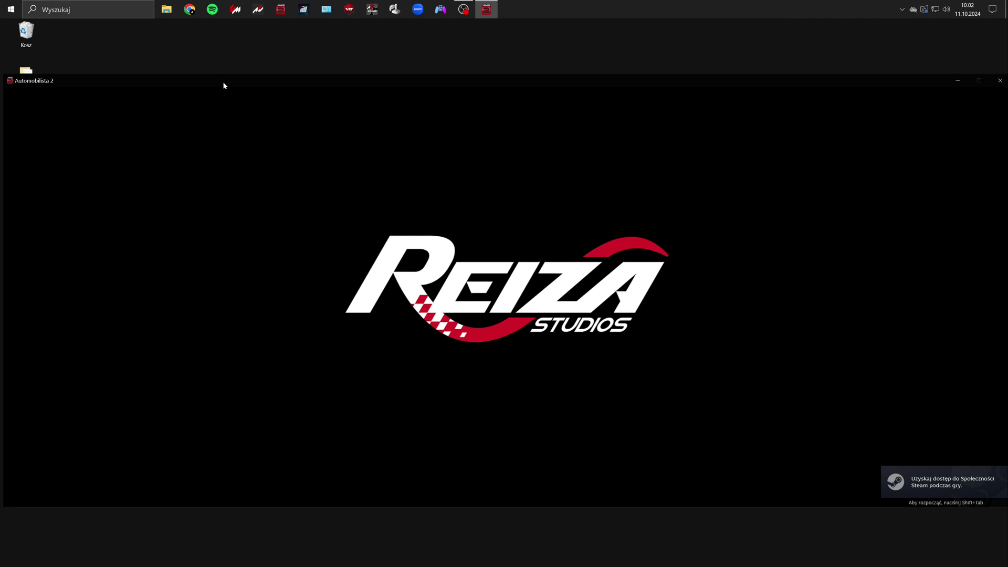
Step: Nudge Automobilista 2 into its zone, close the dashboard, and switch to the game's Documents folder
drag(249, 83, 246, 149)
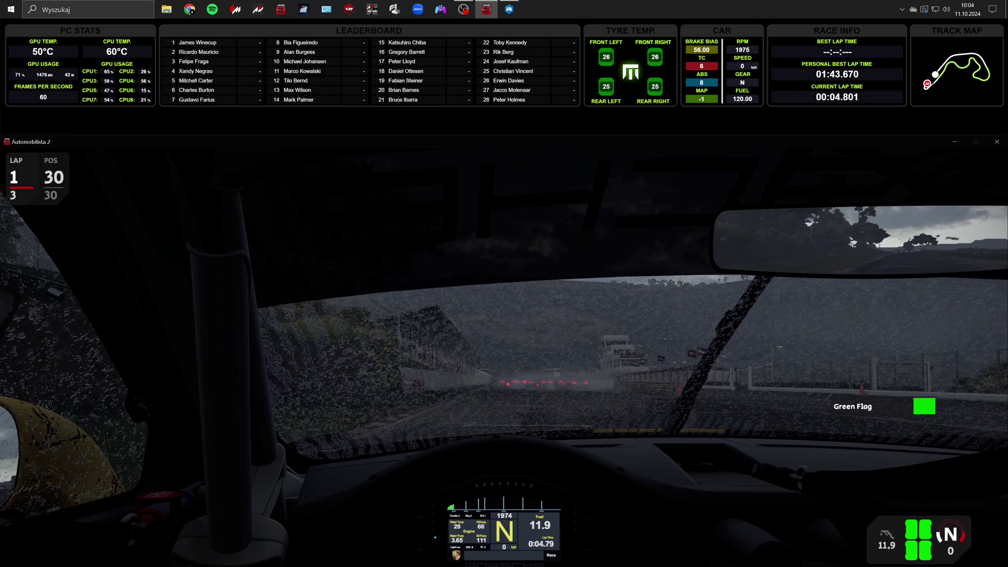
key(alt+Tab)
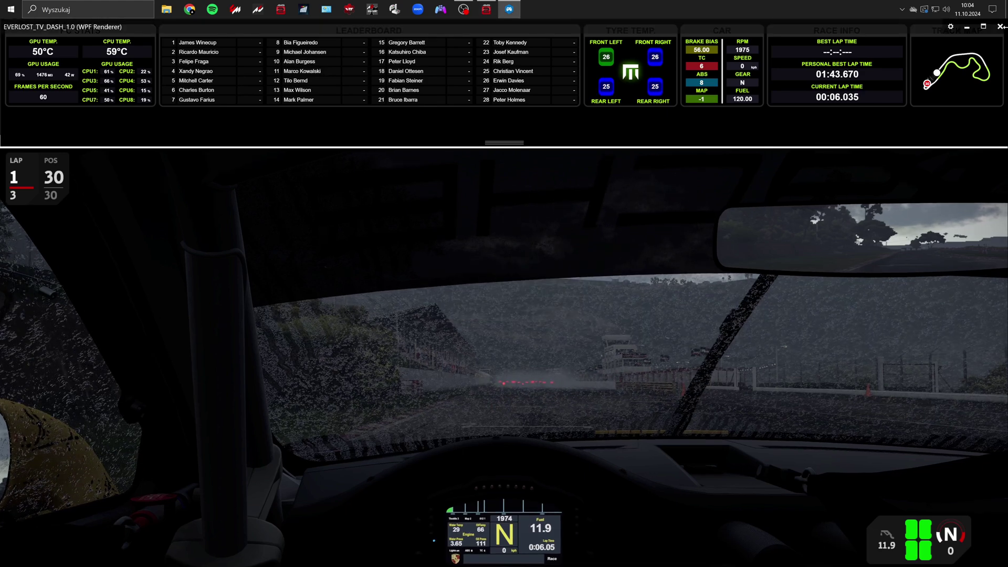
click(1000, 26)
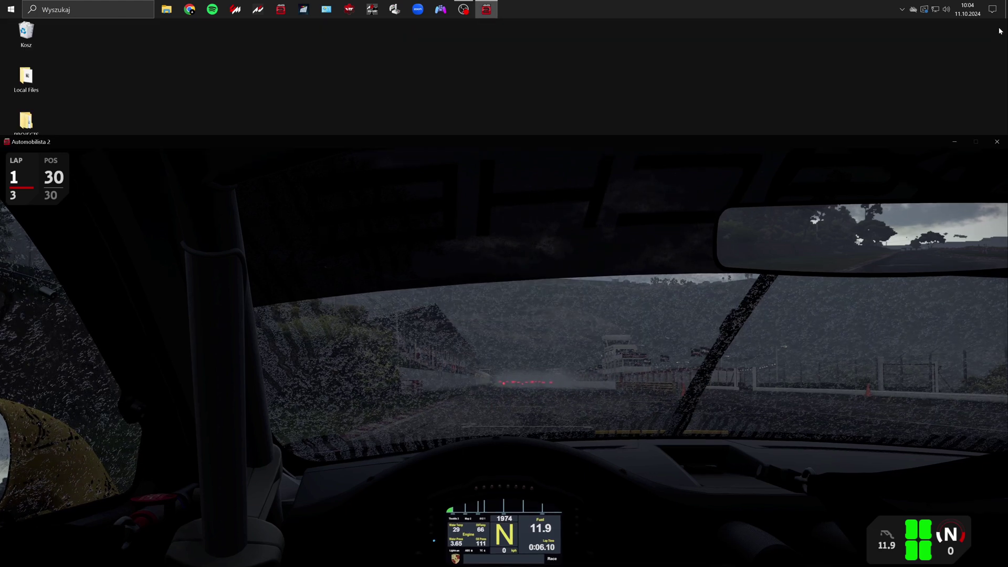
key(alt+Tab)
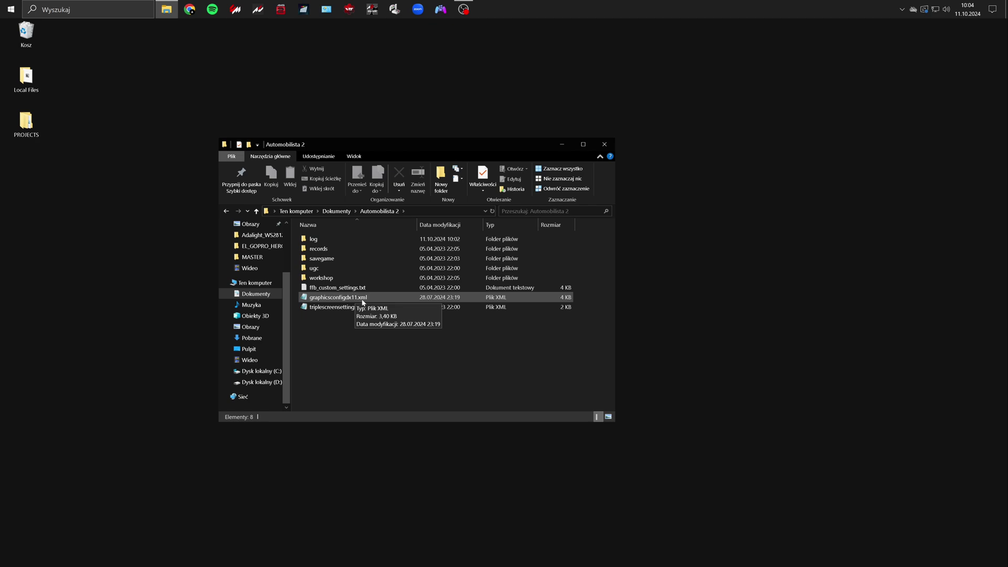
Step: Open graphicsconfigdx11.xml in Notepad and select its Windowed line
right_click(356, 298)
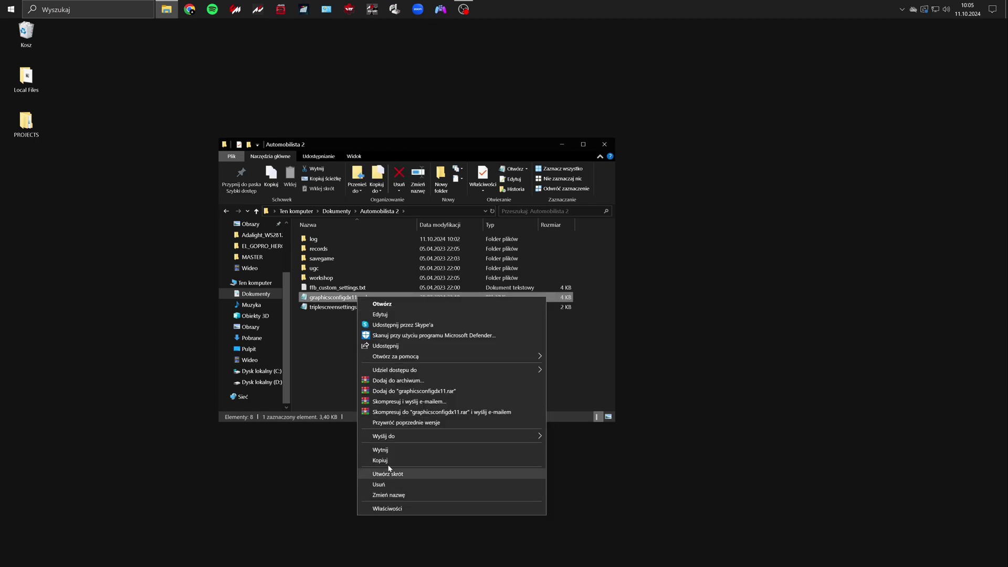
mouse_move(403, 360)
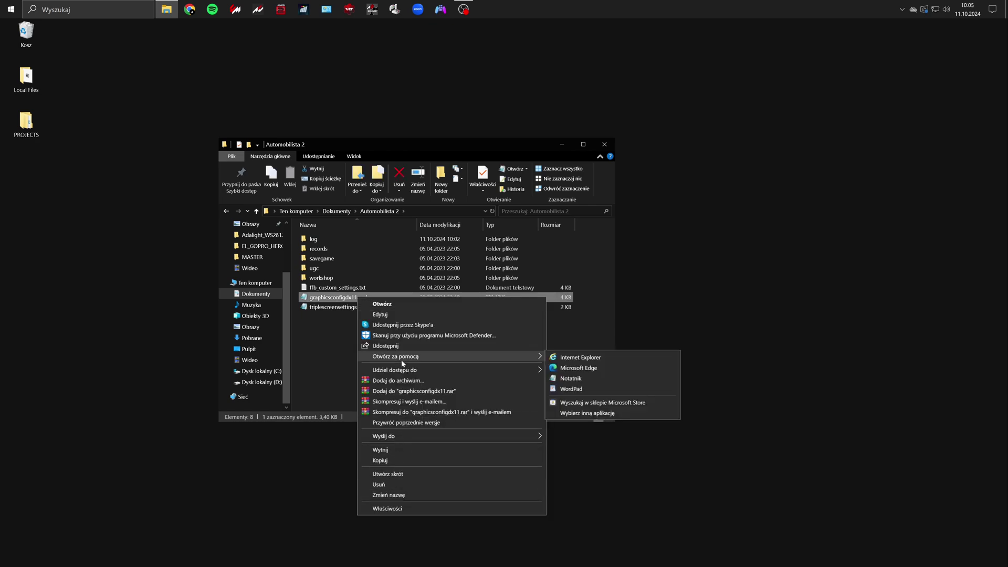
click(569, 378)
scroll(494, 184, down, 6)
scroll(496, 184, down, 2)
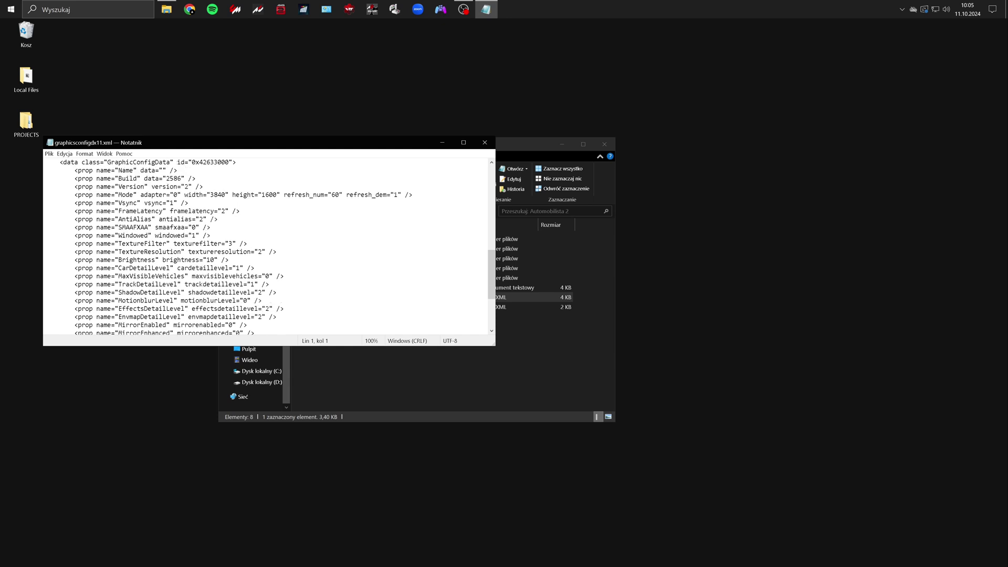
drag(210, 235, 78, 236)
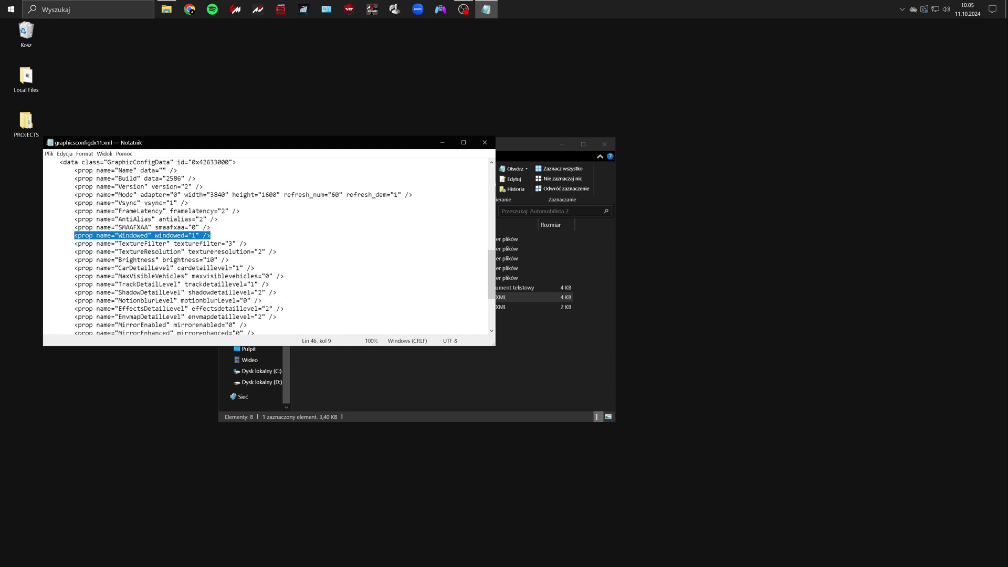